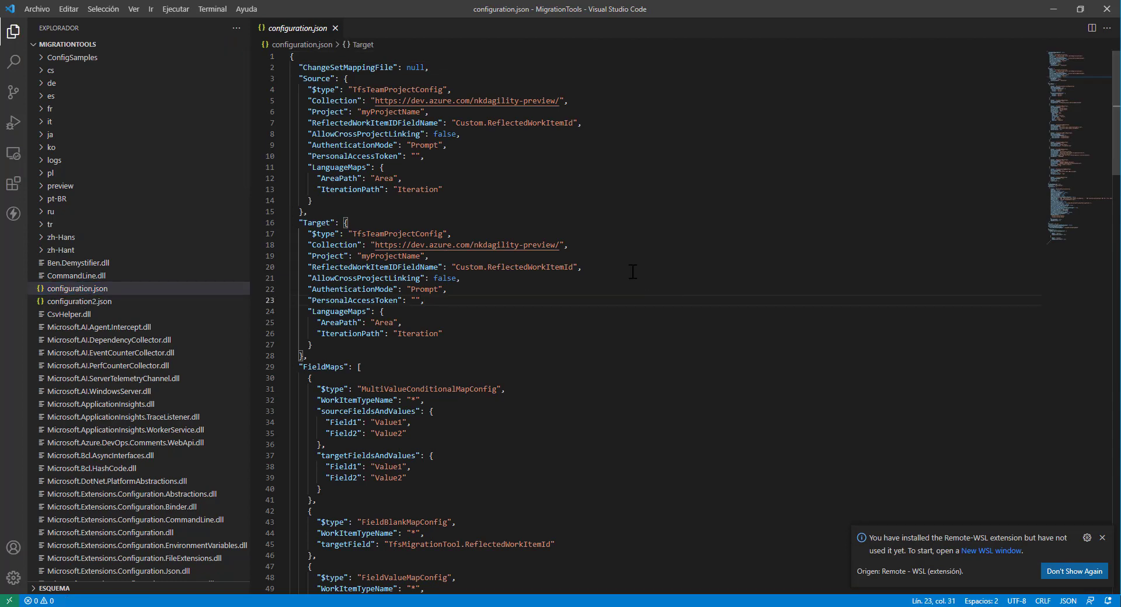
# Step: Review the source, target, field map and processor sections of configuration.json
pyautogui.scroll(-3, 587, 161)
pyautogui.scroll(-20, 591, 172)
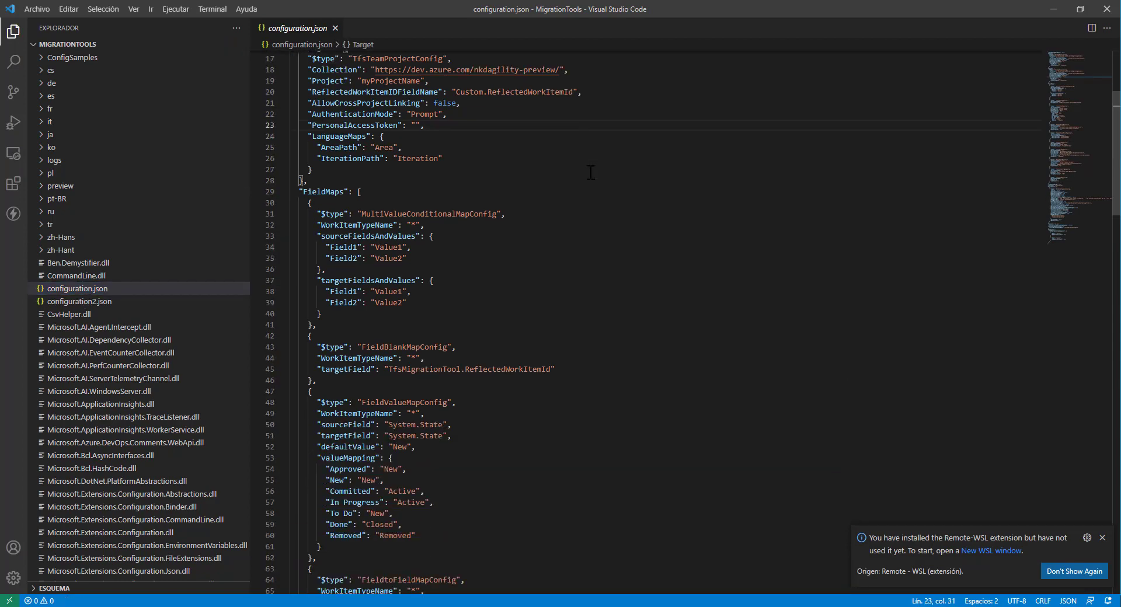
pyautogui.scroll(-4, 591, 173)
pyautogui.scroll(10, 584, 172)
pyautogui.scroll(20, 575, 173)
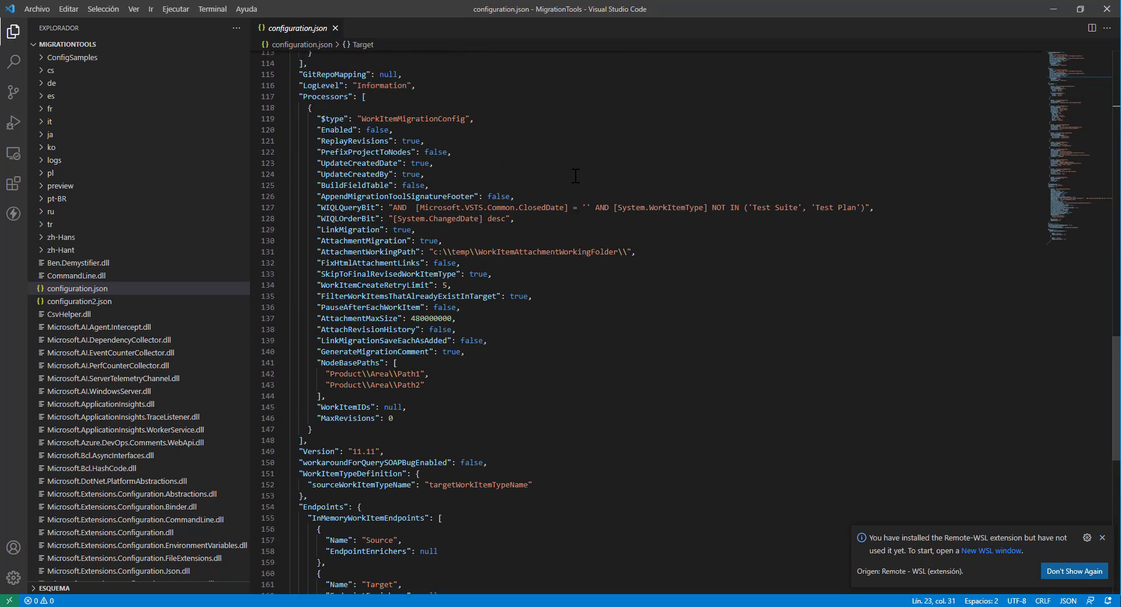
pyautogui.scroll(17, 578, 170)
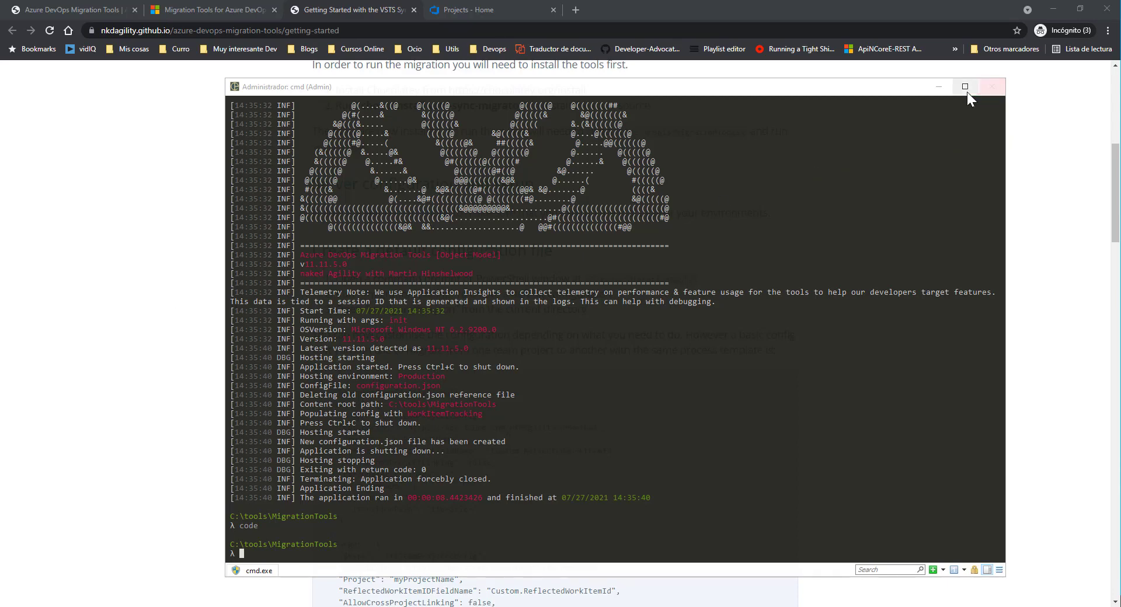
# Step: Minimize the console, open the Azure DevOps Demo Generator in a new browser tab and sign in
pyautogui.click(941, 86)
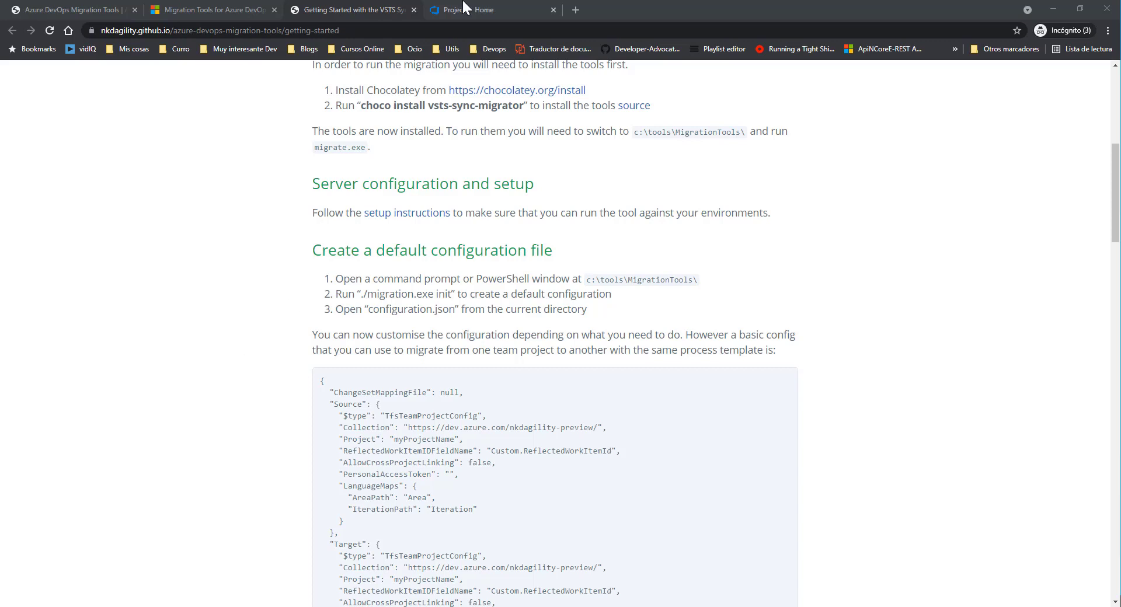
pyautogui.click(577, 9)
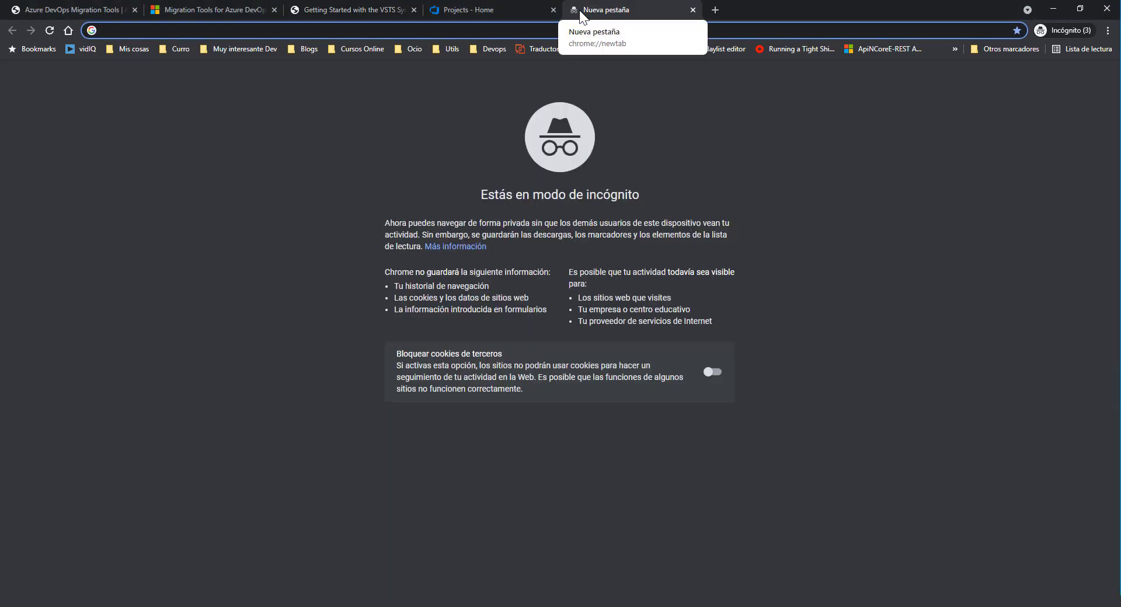
pyautogui.write('az')
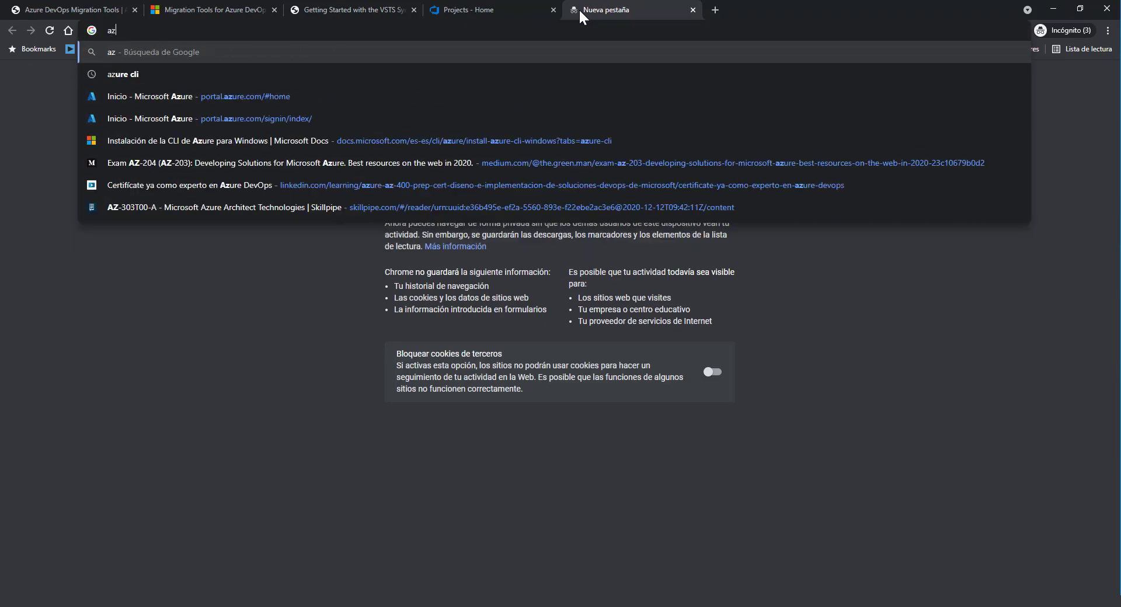
pyautogui.write('ure devops genera')
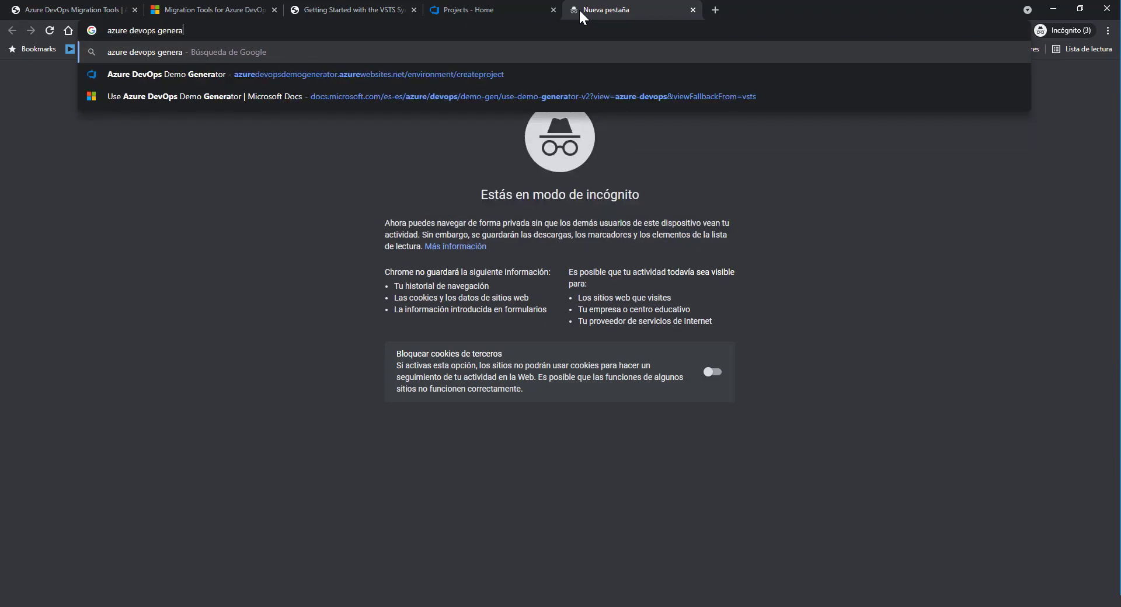
pyautogui.press('Down')
pyautogui.press('Return')
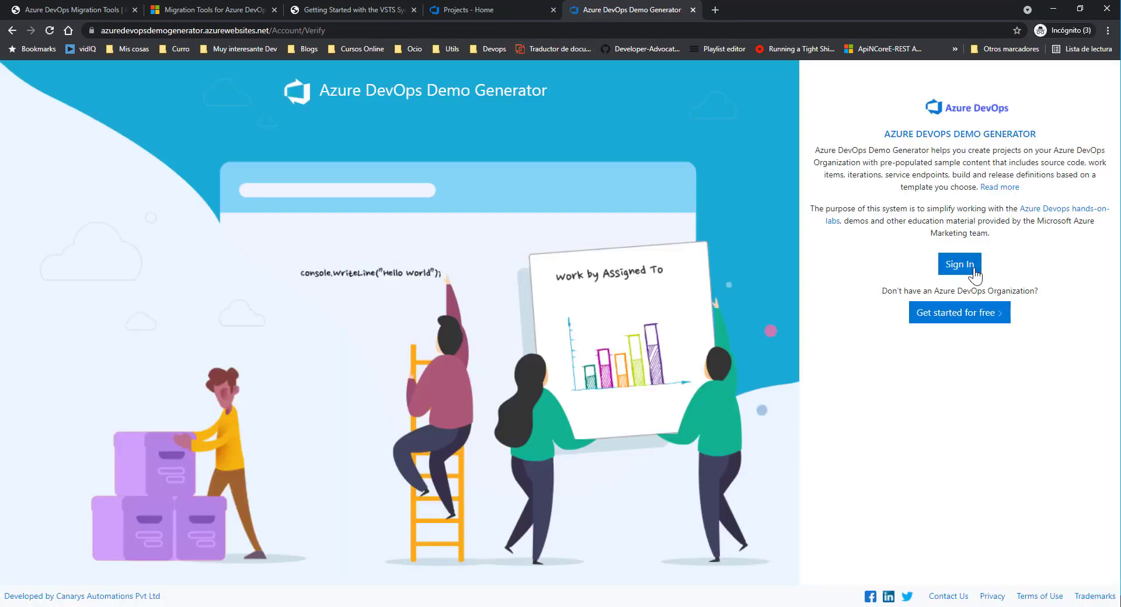
pyautogui.click(974, 270)
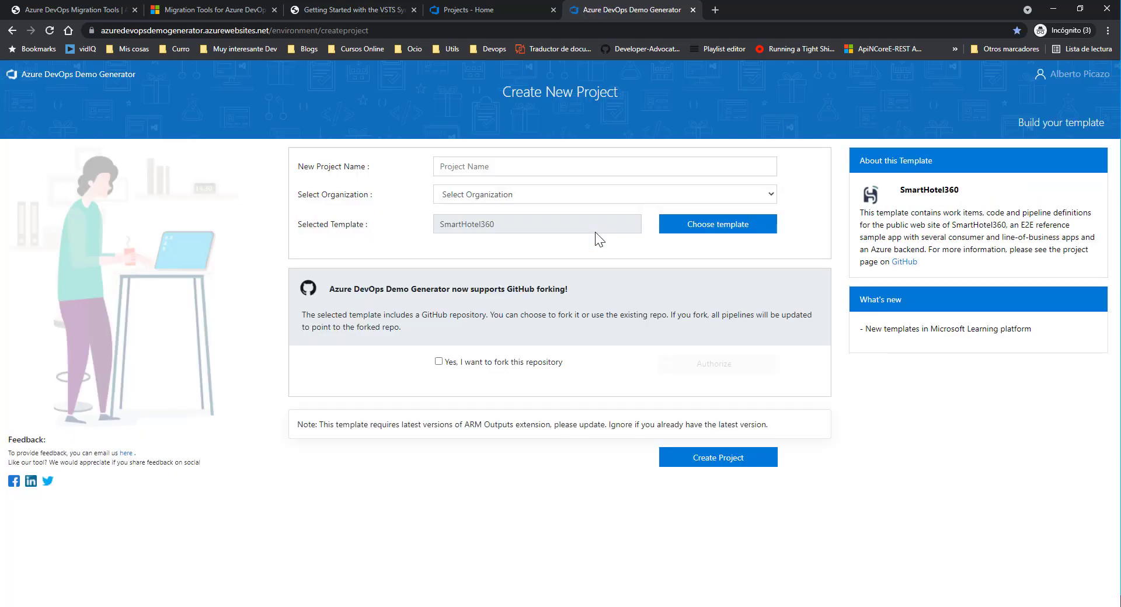
# Step: Name the new project MigrationProjectOrigen and select the aprendeAzureDevops organization for it
pyautogui.click(496, 173)
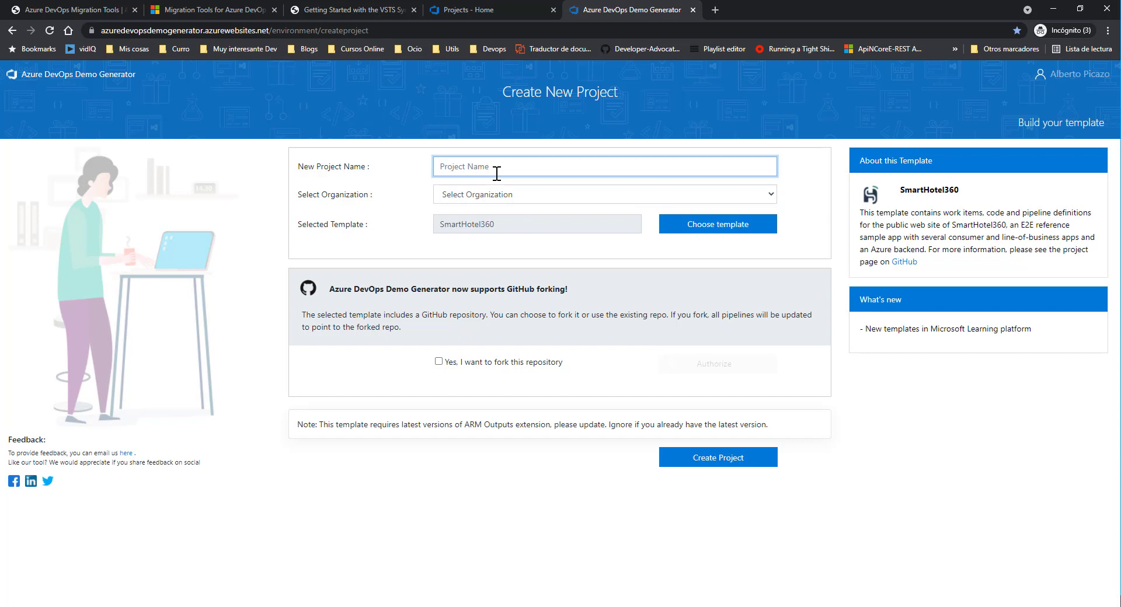
pyautogui.write('MigrationProjectTarget')
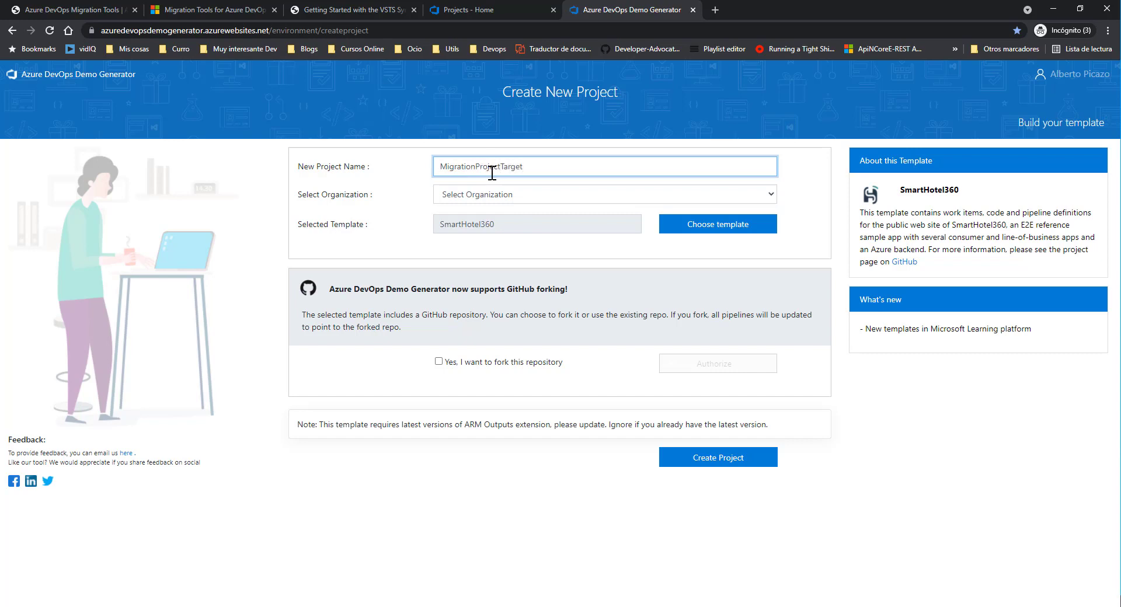
pyautogui.press('BackSpace')
pyautogui.press('BackSpace')
pyautogui.press('BackSpace')
pyautogui.press('BackSpace')
pyautogui.press('BackSpace')
pyautogui.press('BackSpace')
pyautogui.write('Origen')
pyautogui.click(546, 195)
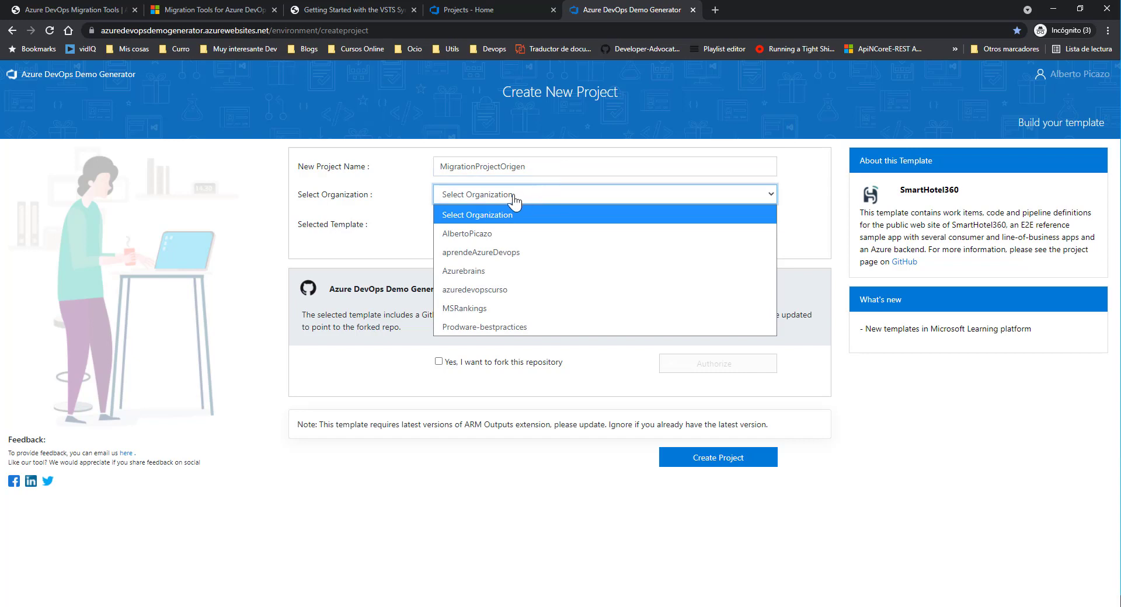
pyautogui.click(492, 252)
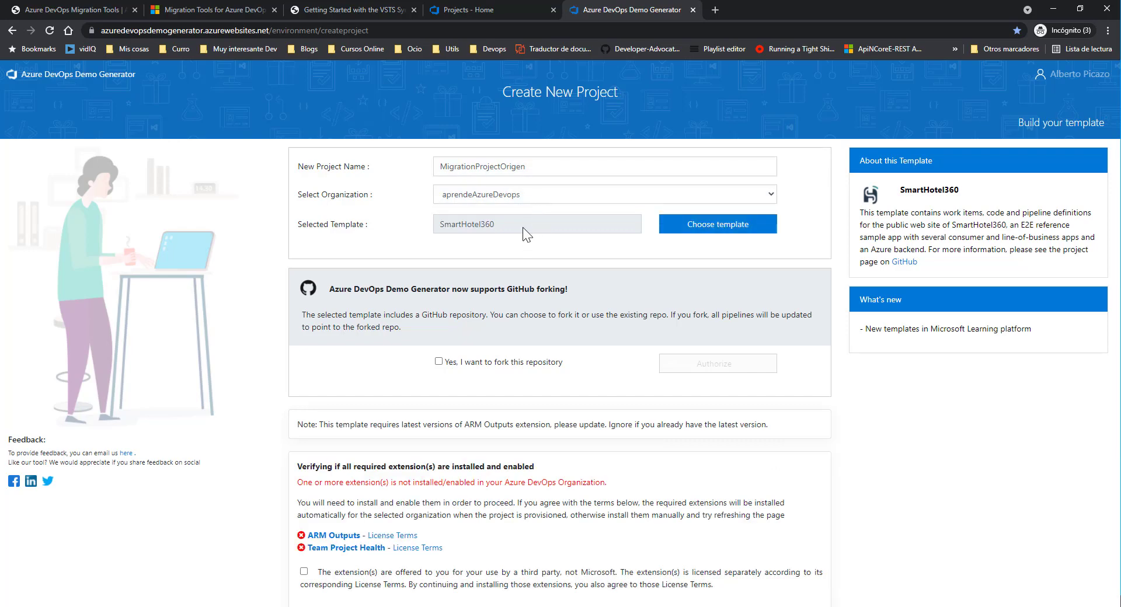
# Step: Choose the MyHealthClinic template from the general templates and create the project
pyautogui.click(727, 232)
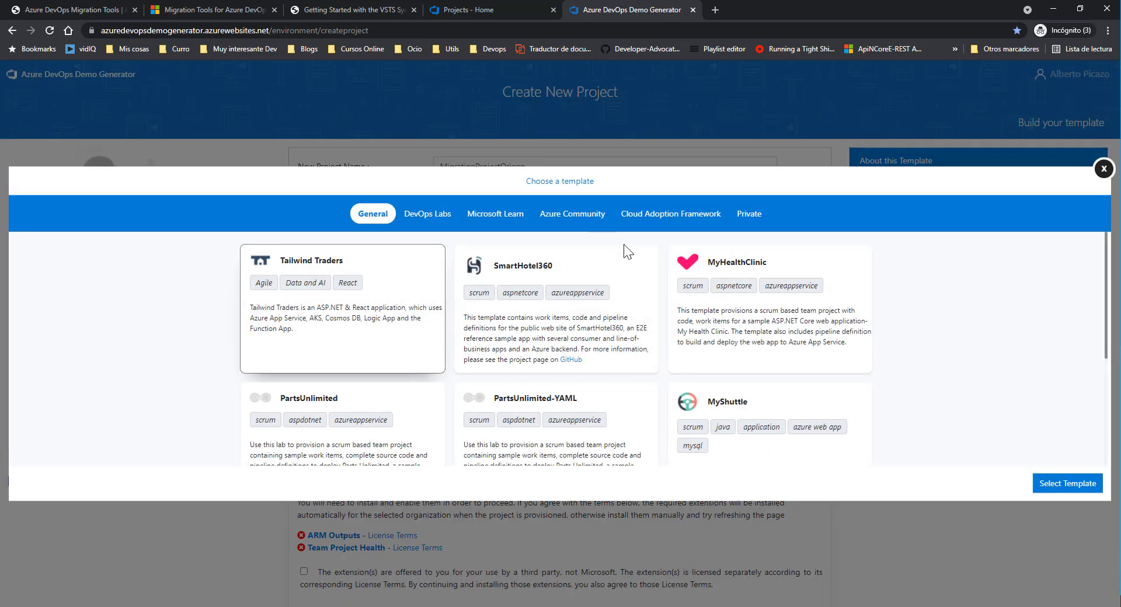
pyautogui.scroll(-2, 796, 302)
pyautogui.scroll(2, 796, 302)
pyautogui.click(753, 316)
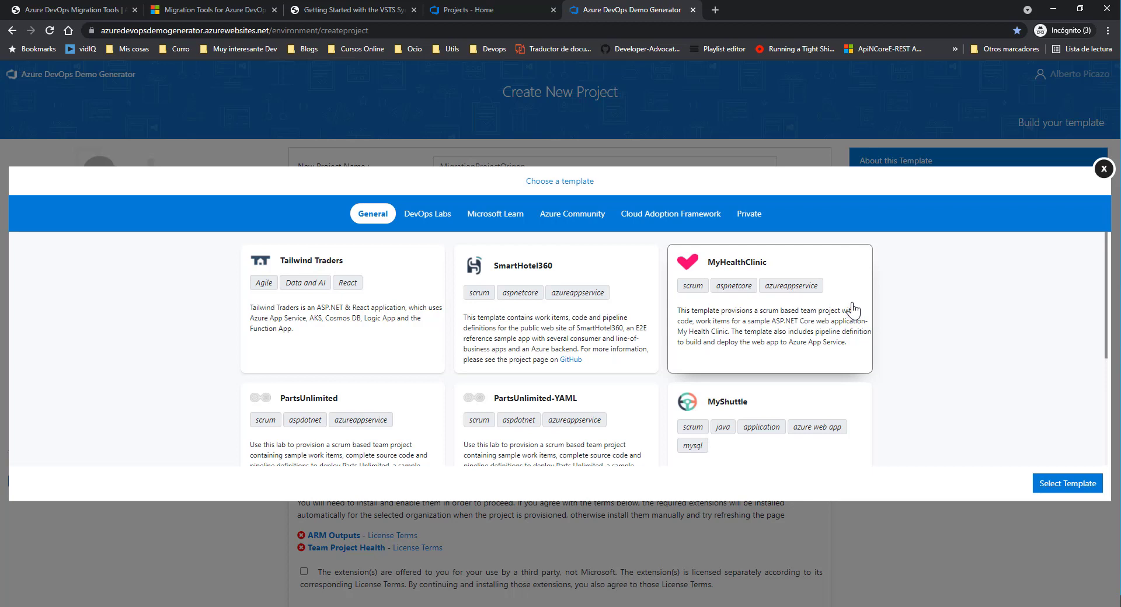
pyautogui.click(1053, 484)
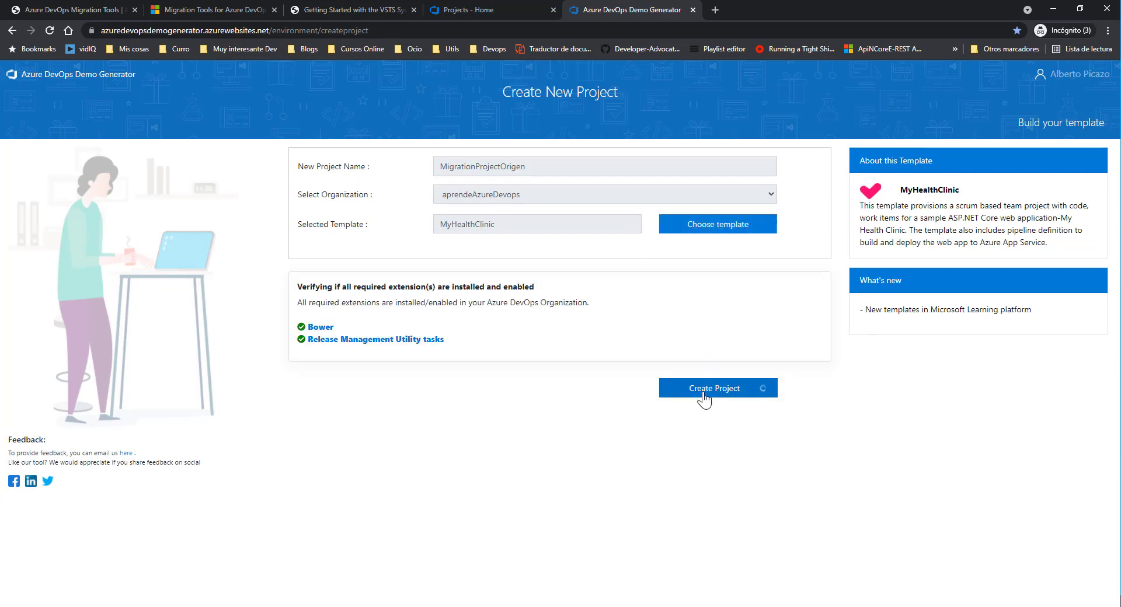
pyautogui.click(718, 388)
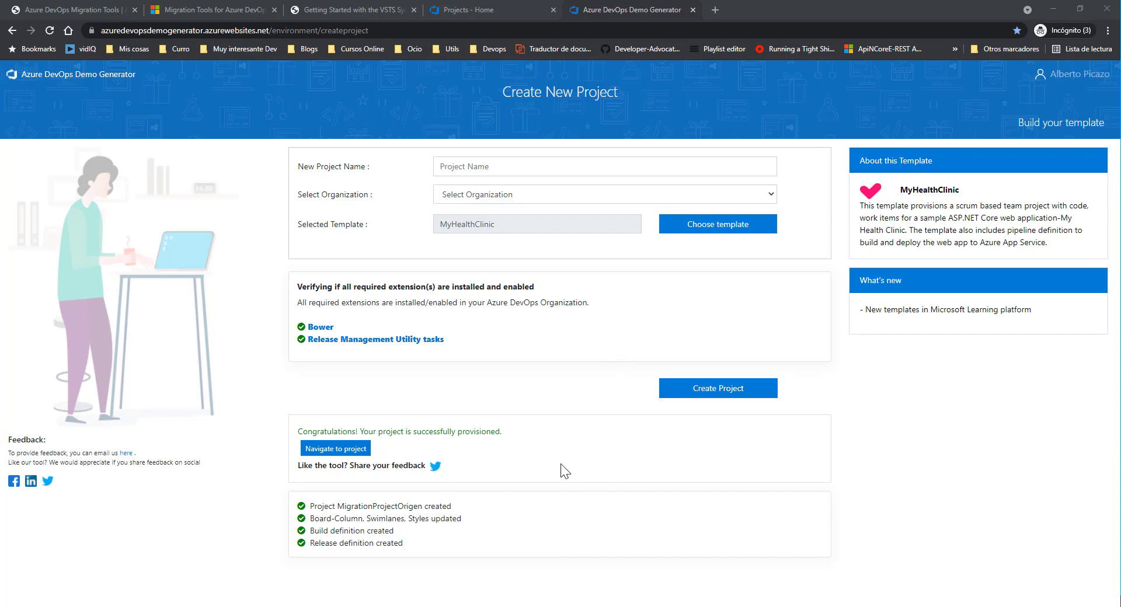
# Step: Open the generated MigrationProjectOrigen project and look through its recently updated work items
pyautogui.click(350, 449)
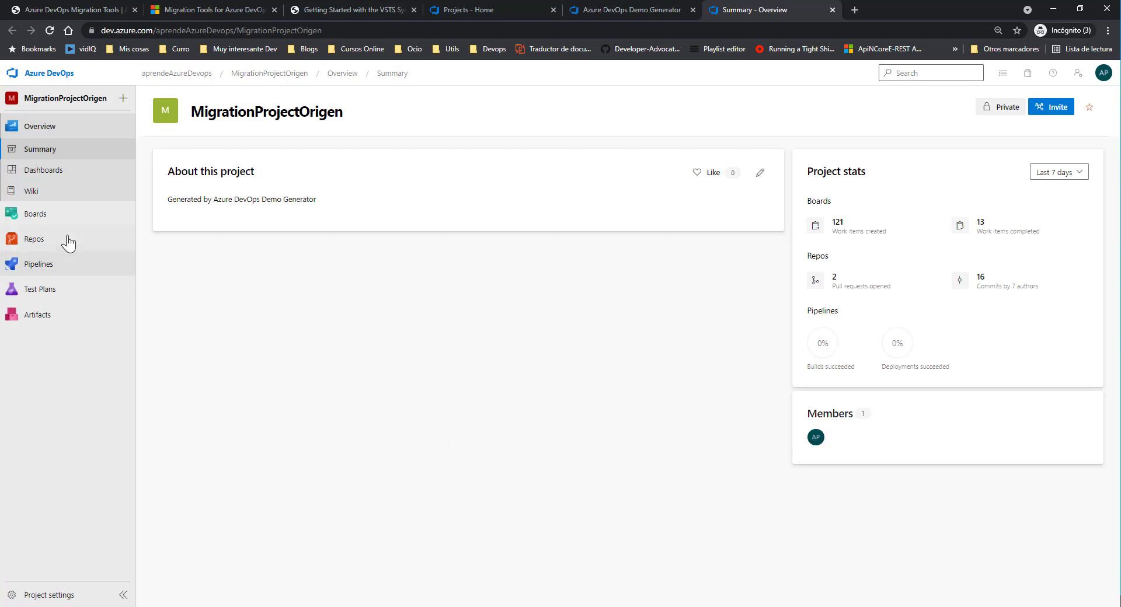
pyautogui.click(51, 218)
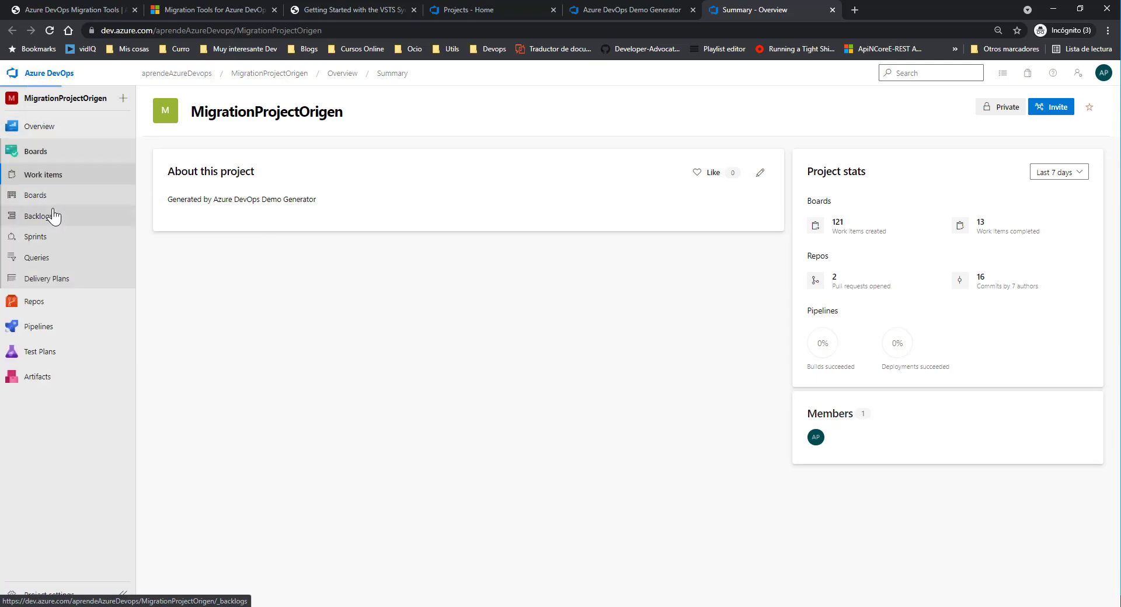
pyautogui.scroll(-20, 320, 388)
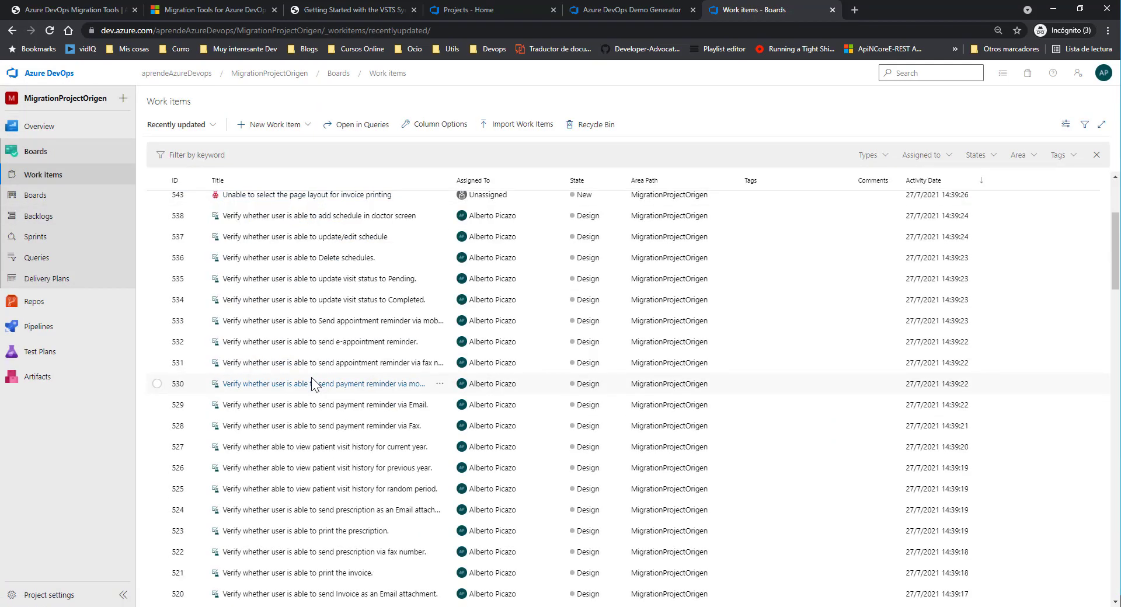
pyautogui.scroll(10, 326, 381)
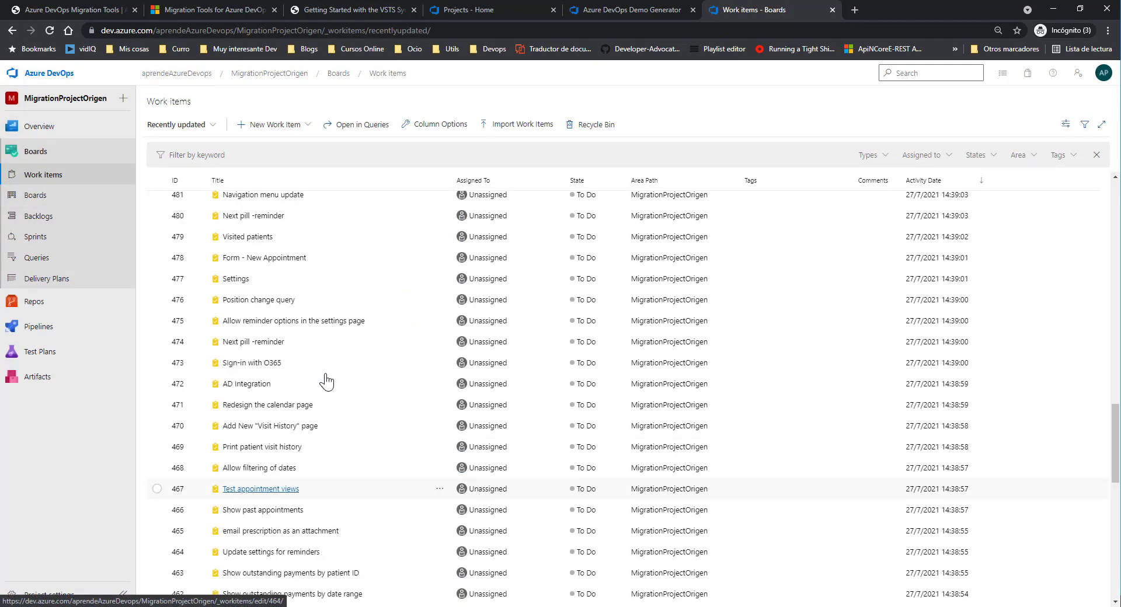
pyautogui.scroll(10, 327, 382)
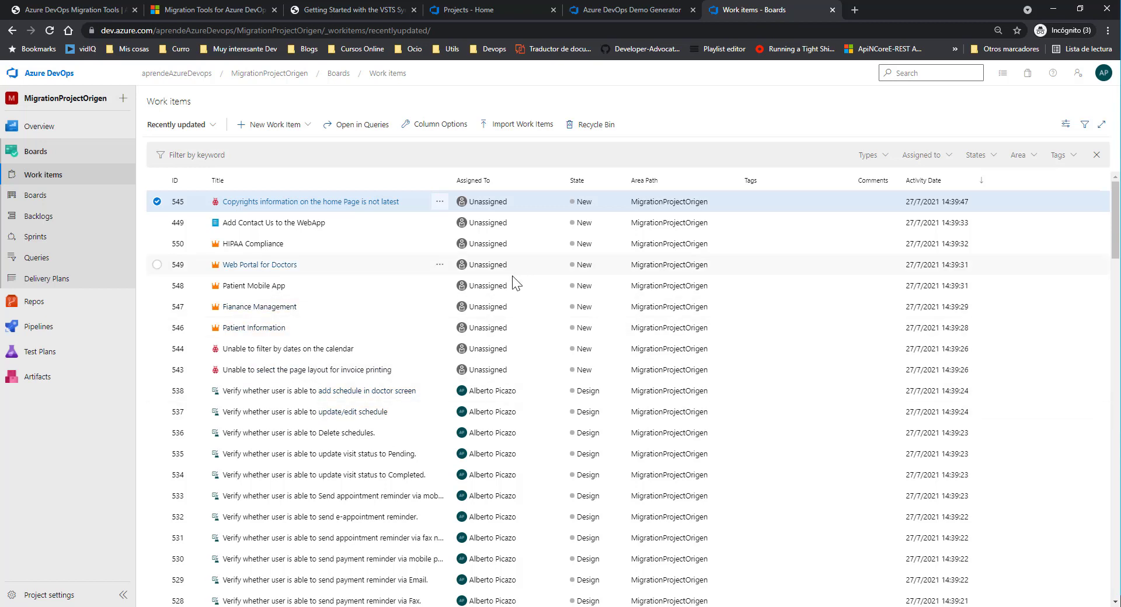
# Step: Check which process MigrationProjectOrigen uses in its project settings
pyautogui.click(185, 78)
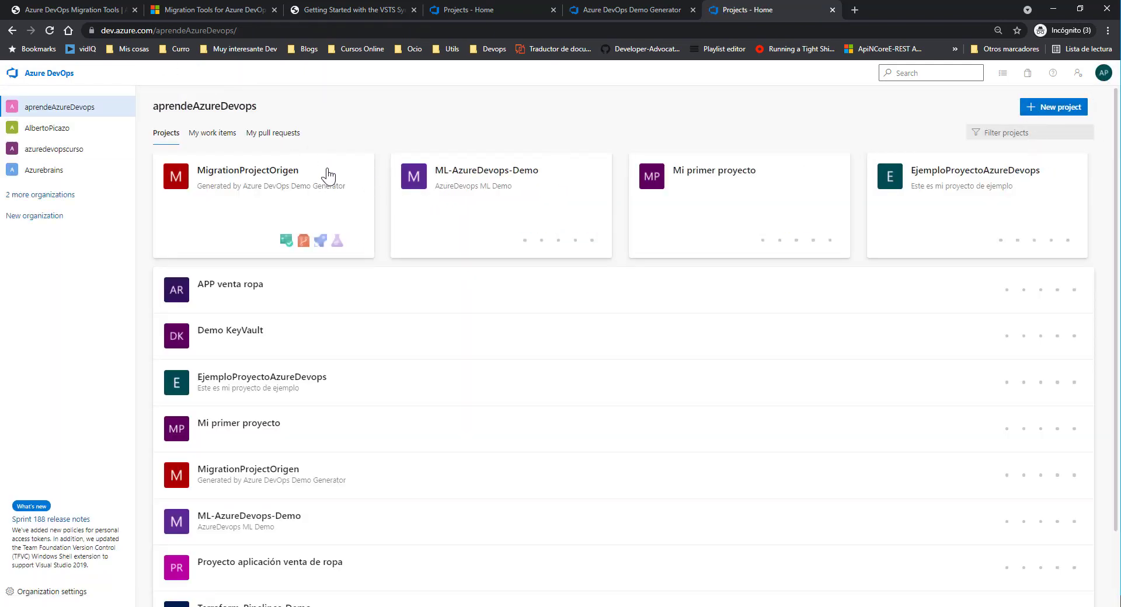
pyautogui.click(324, 241)
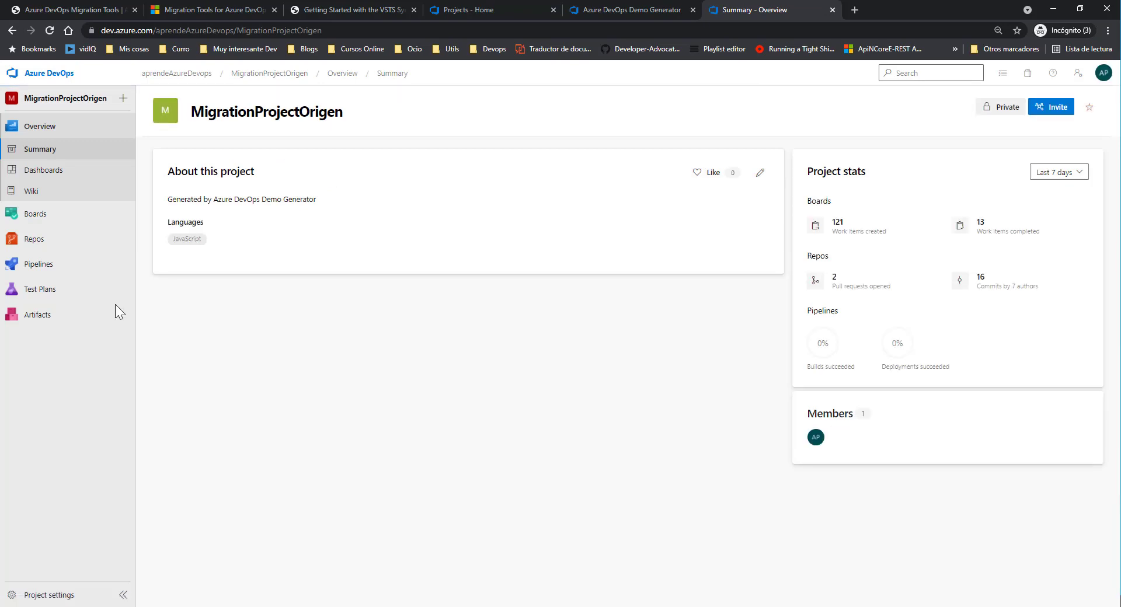
pyautogui.click(79, 595)
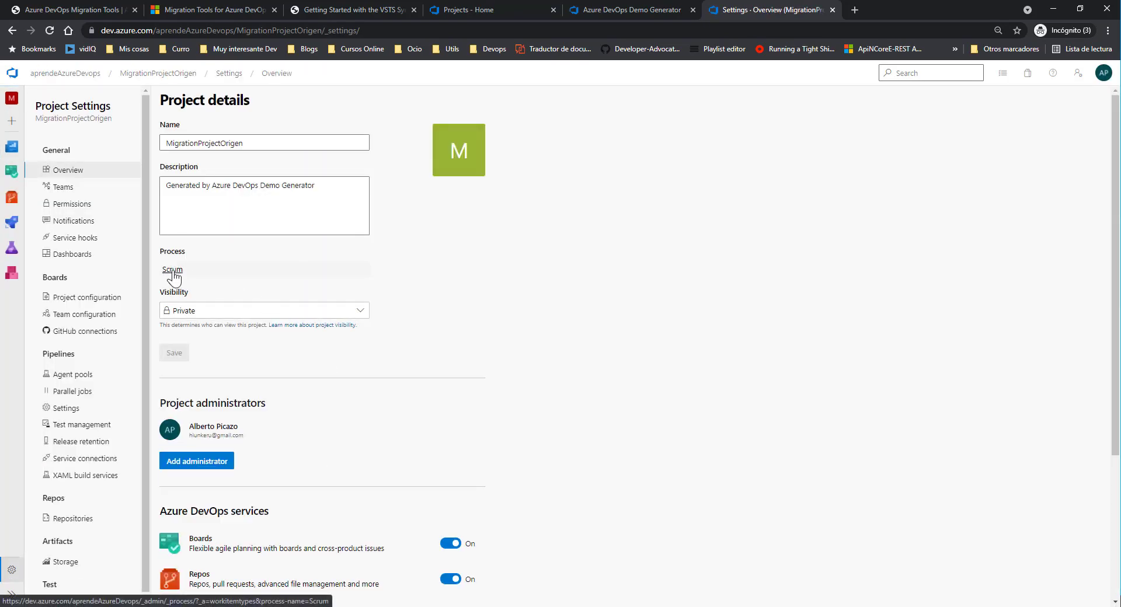
# Step: Start a new project in the aprendeAzureDevops organization with Scrum as its work item process
pyautogui.click(56, 73)
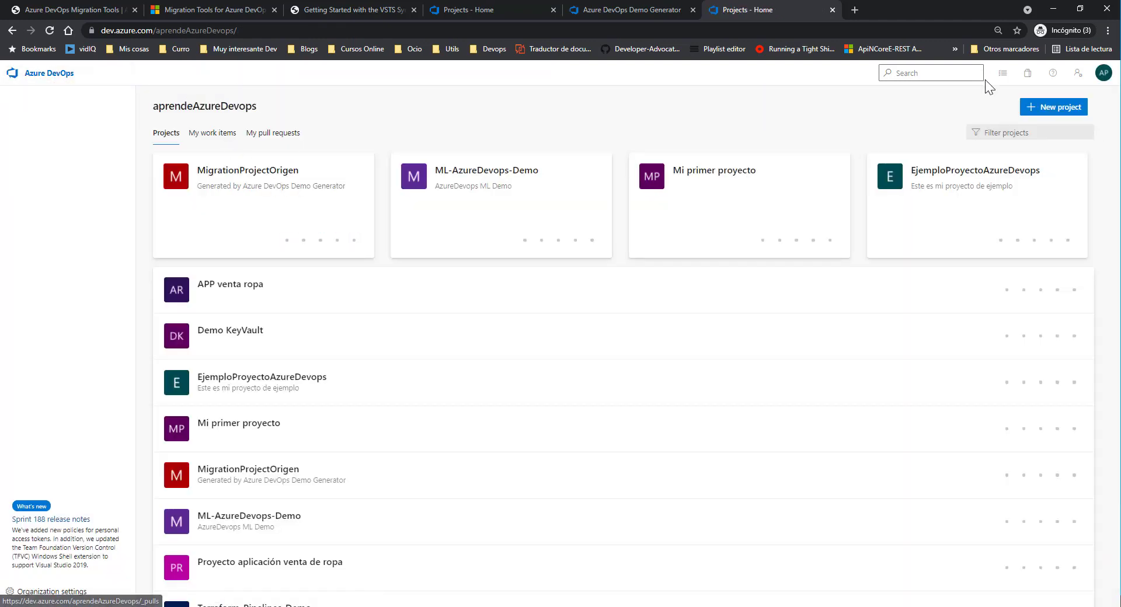
pyautogui.click(1054, 107)
pyautogui.click(963, 321)
pyautogui.click(893, 358)
pyautogui.click(893, 357)
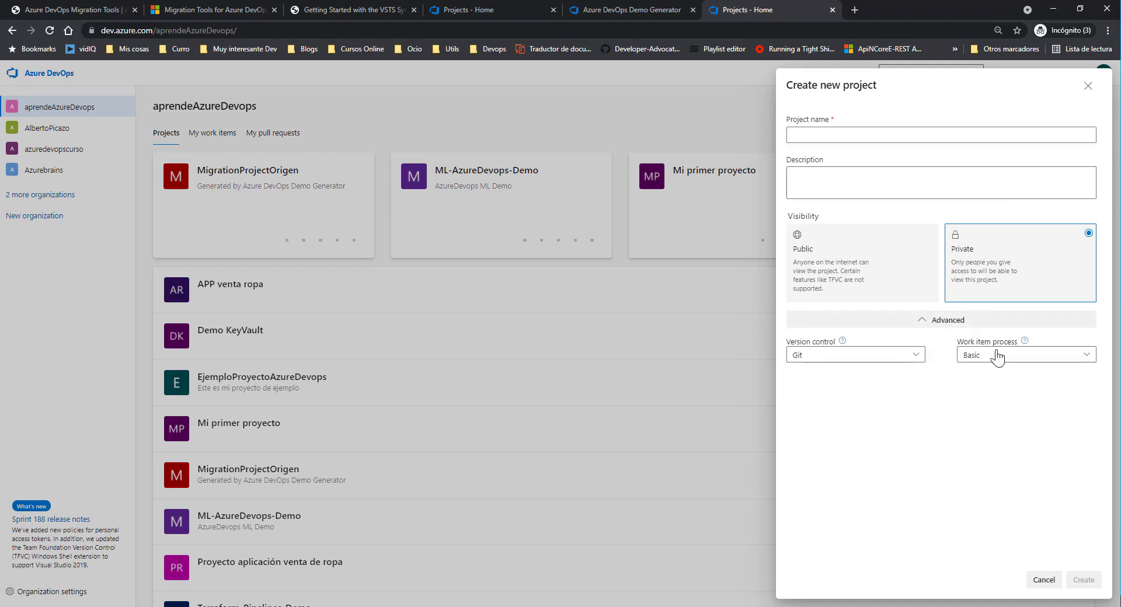
pyautogui.click(998, 355)
pyautogui.click(991, 431)
# Step: Create the project with the name MigrationProjectDestino and open its work items list
pyautogui.click(838, 135)
pyautogui.write('Migratio')
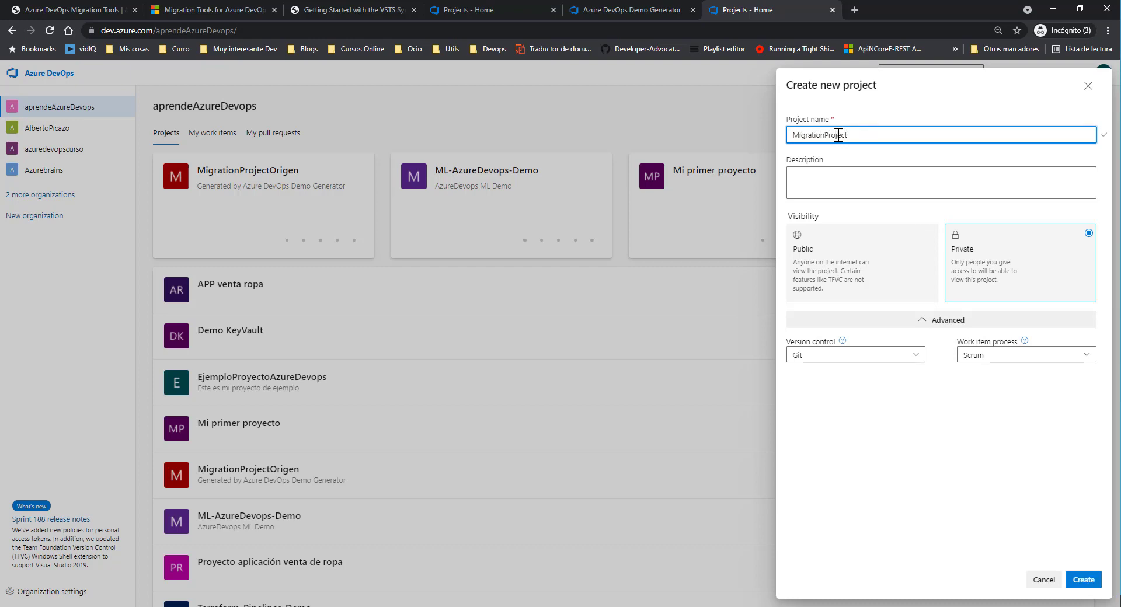
pyautogui.write('nProjectDestino')
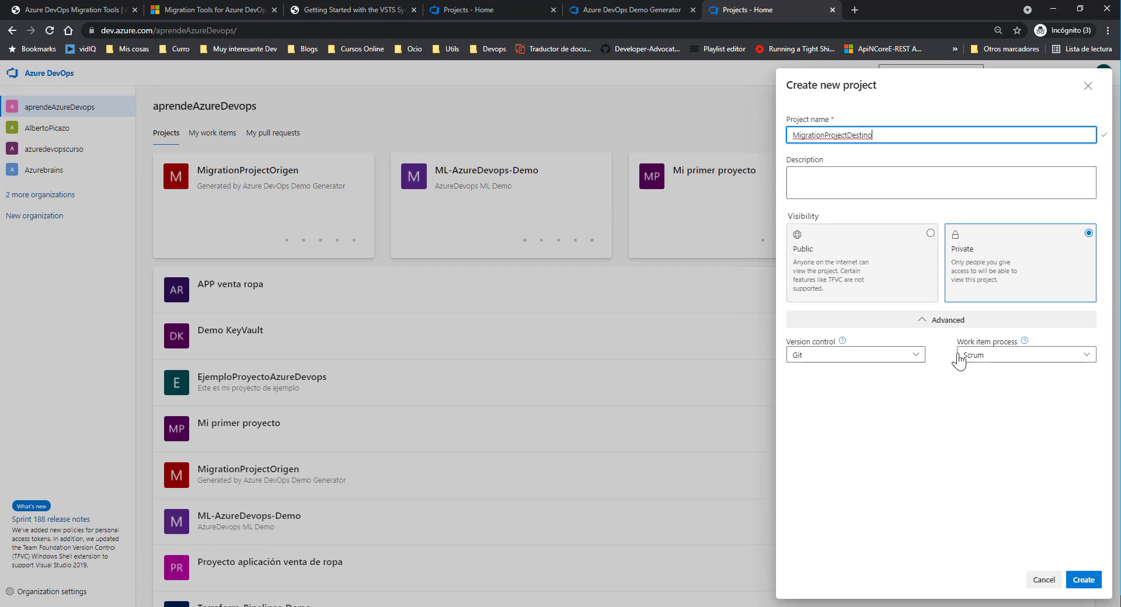
pyautogui.click(1084, 580)
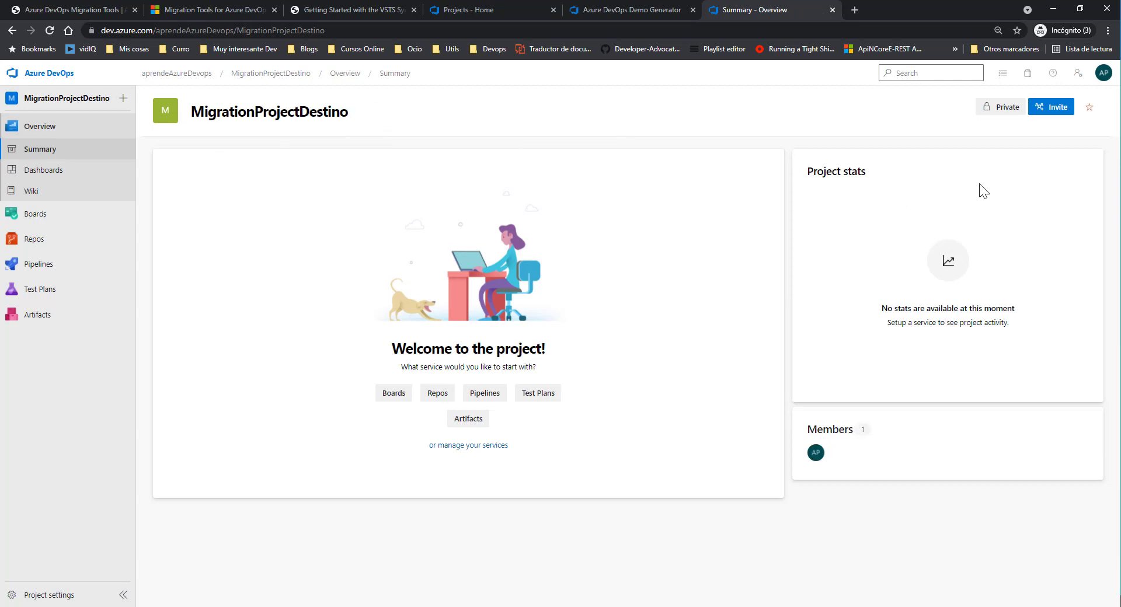
pyautogui.moveTo(58, 217)
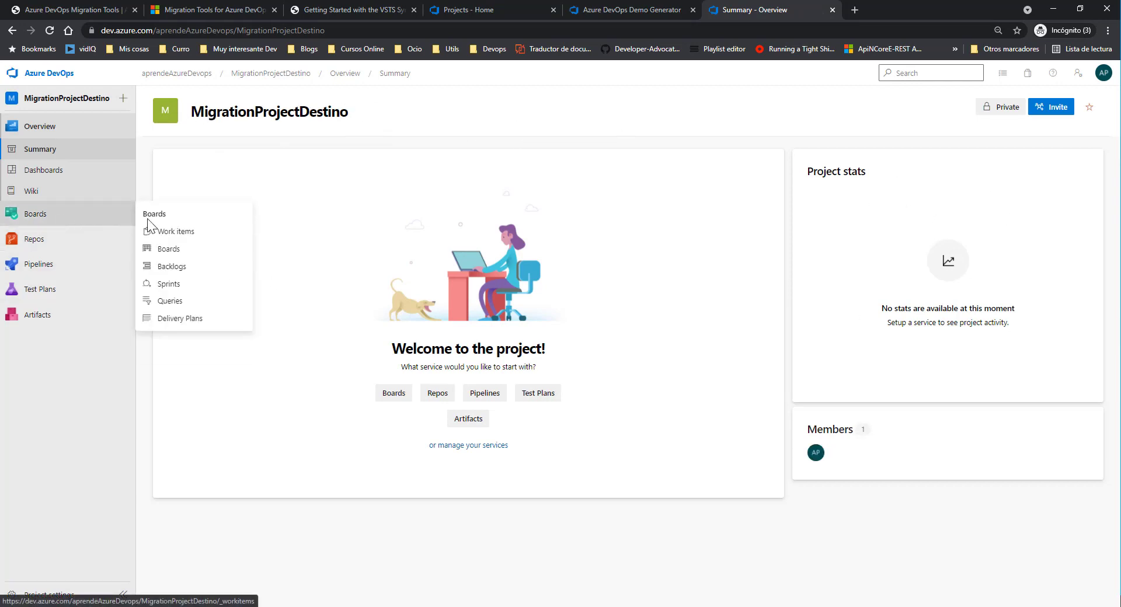
pyautogui.click(168, 233)
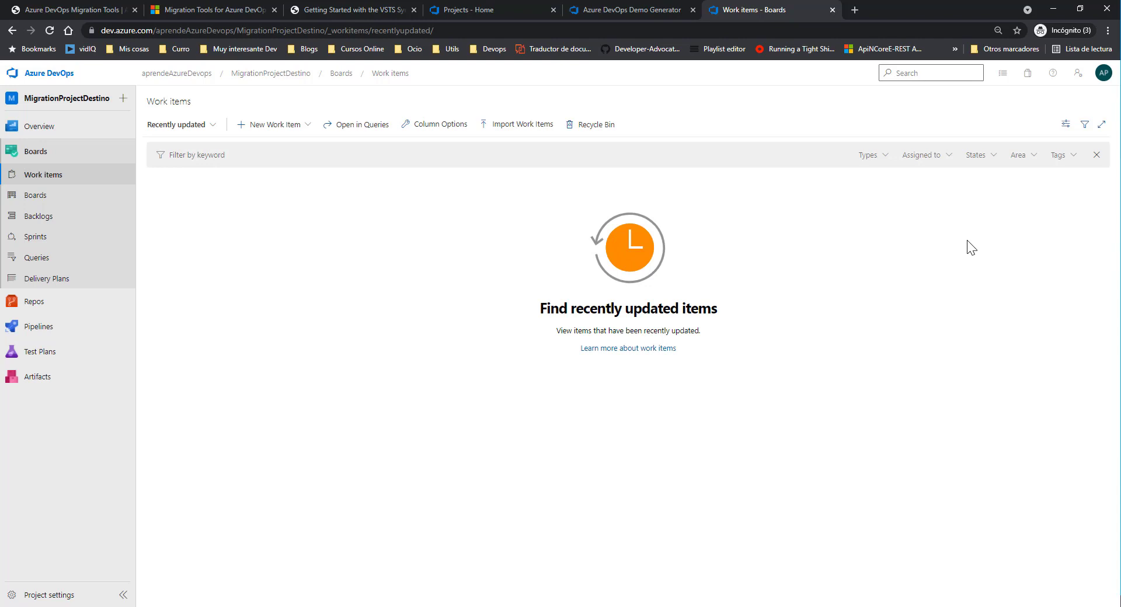
# Step: Open the personal access tokens in the user settings and start a new token named MigrationToolToken
pyautogui.click(1078, 74)
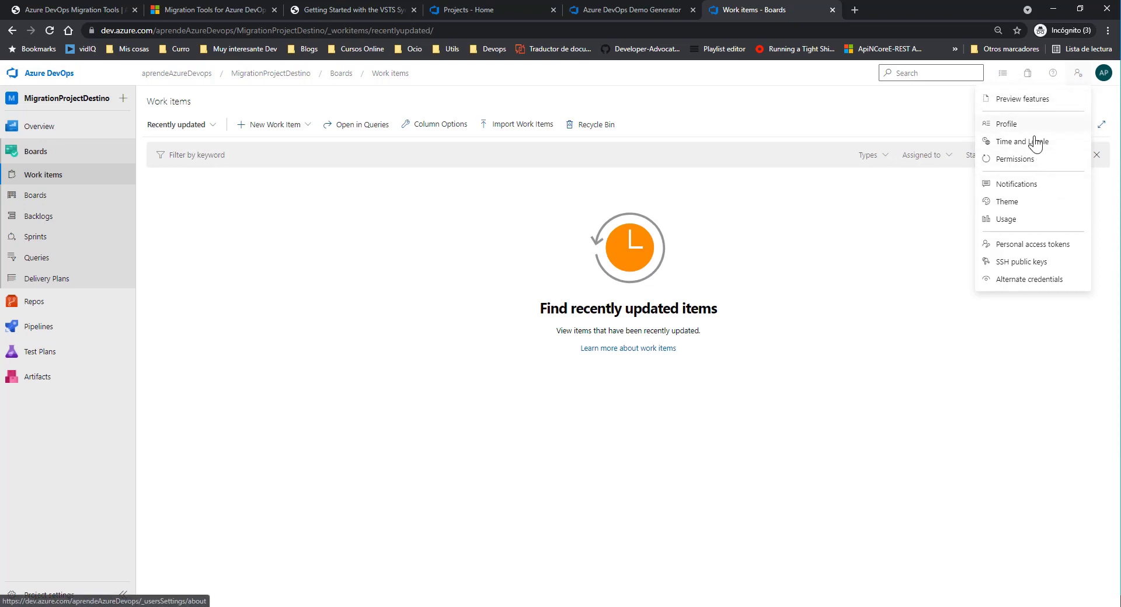
pyautogui.click(1045, 245)
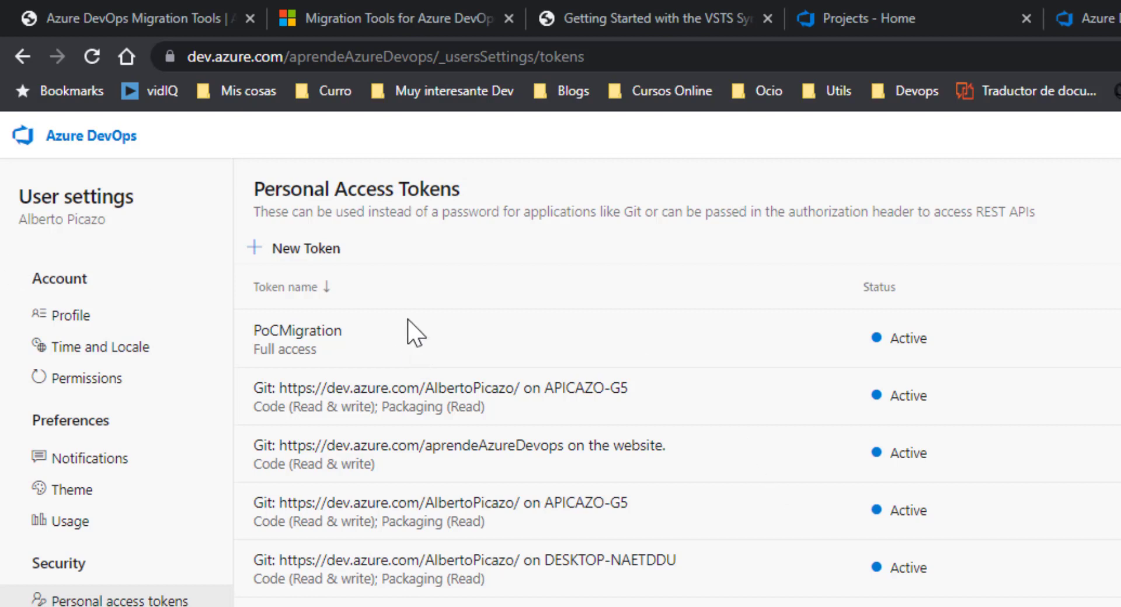
pyautogui.click(329, 257)
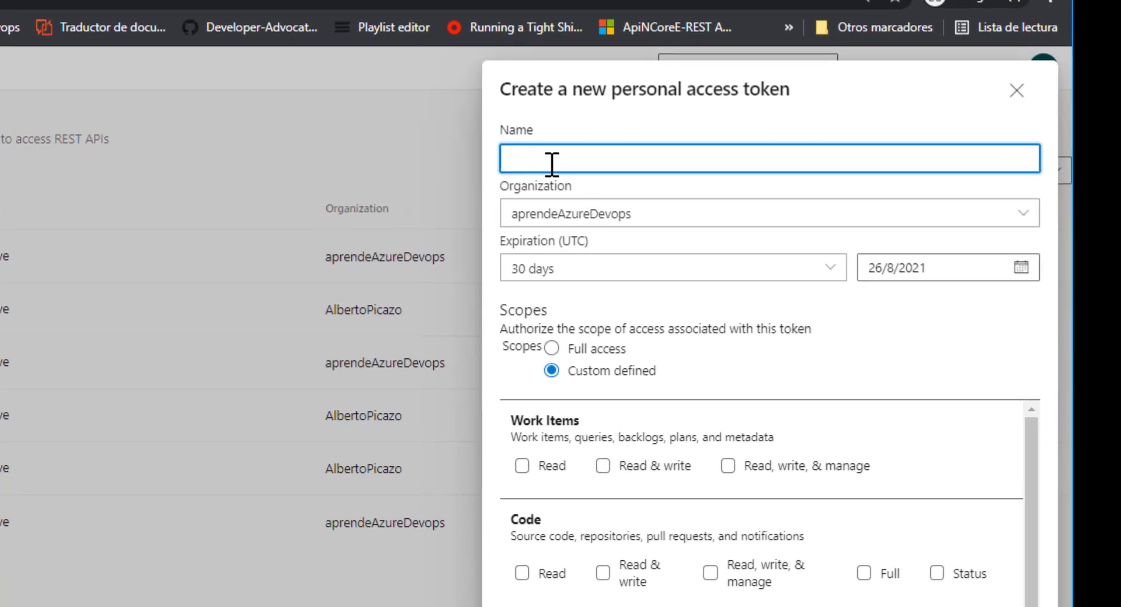
pyautogui.write('MigrationToolToken')
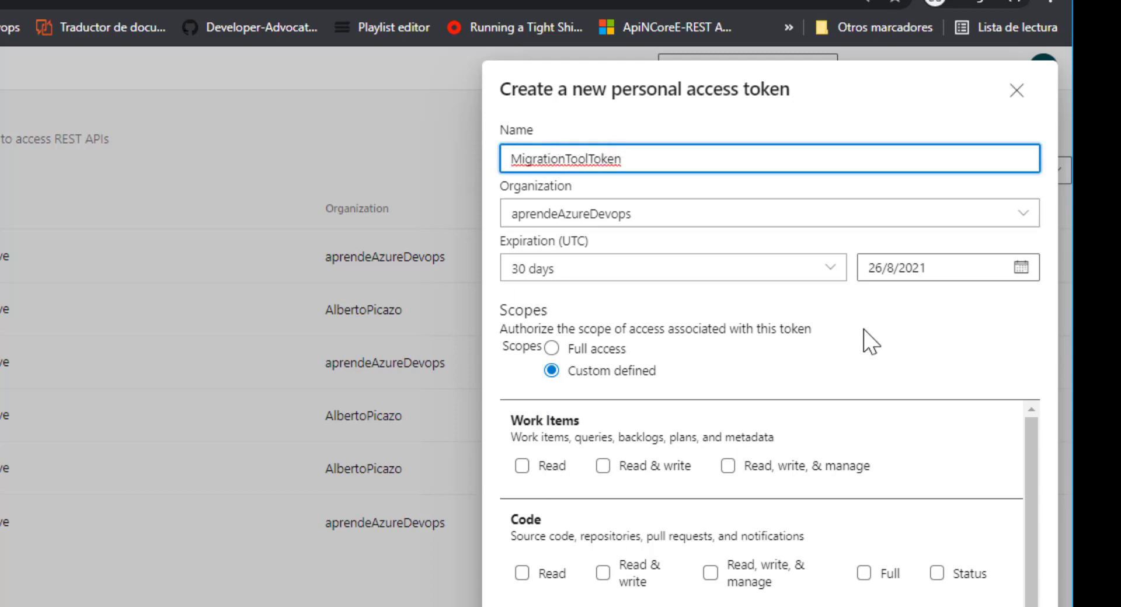
# Step: Select the custom "Read, write, & manage" scope for work items on the new token
pyautogui.scroll(-2, 665, 535)
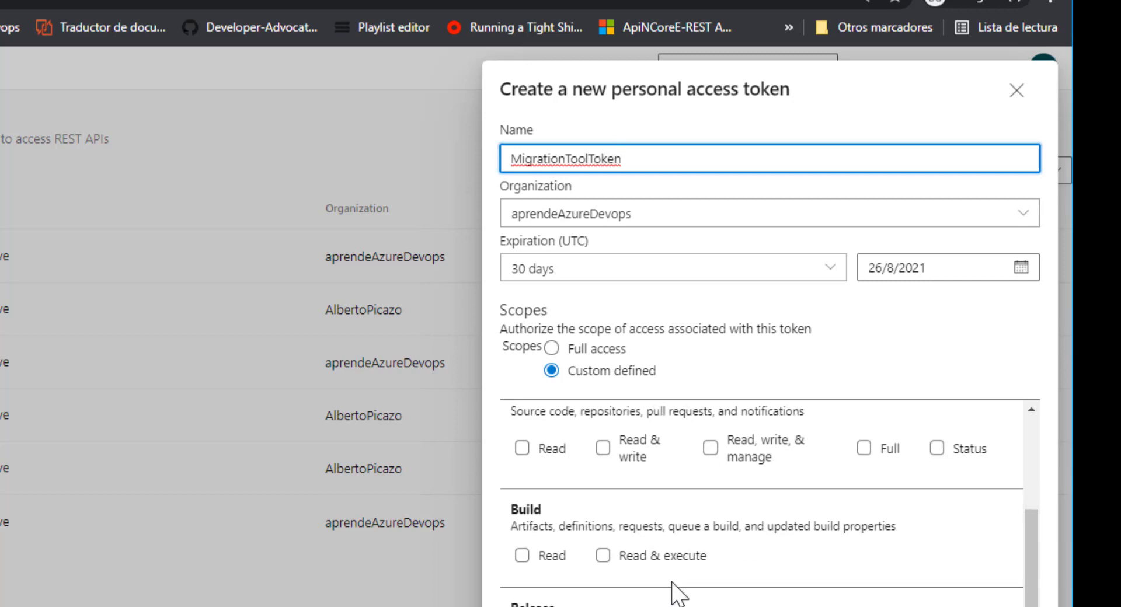
pyautogui.scroll(2, 719, 600)
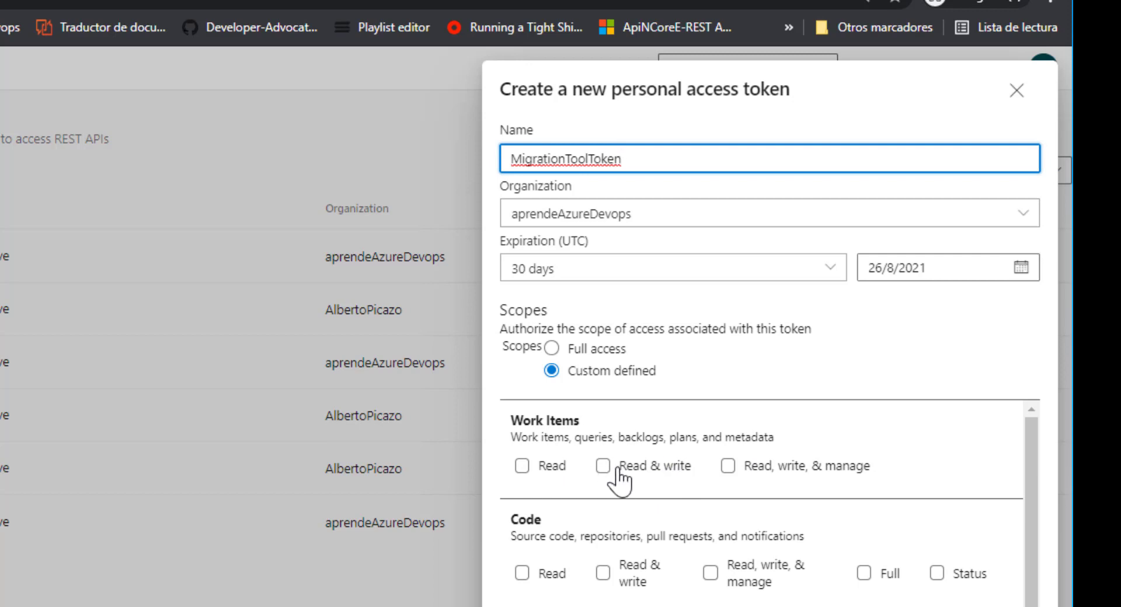
pyautogui.click(603, 465)
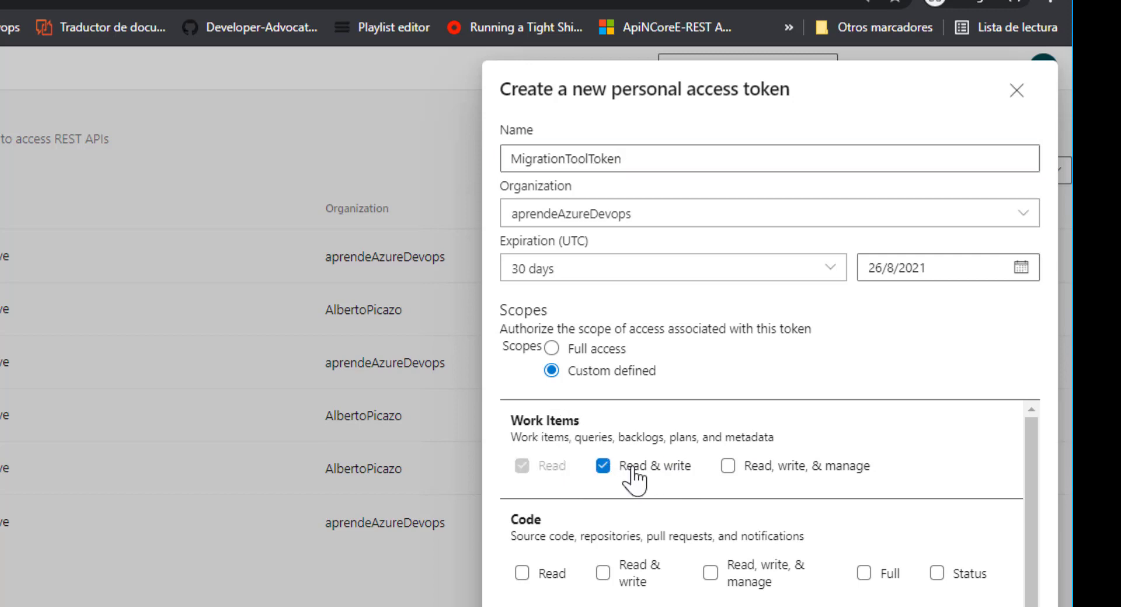
pyautogui.click(728, 466)
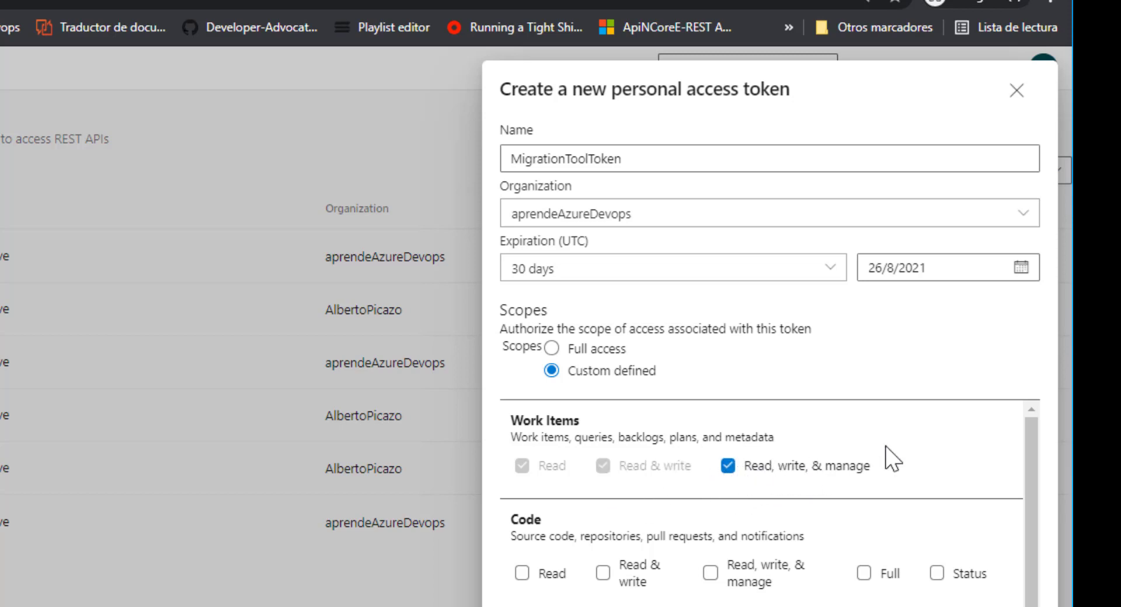
# Step: Create the token with full access and copy its generated value
pyautogui.click(608, 352)
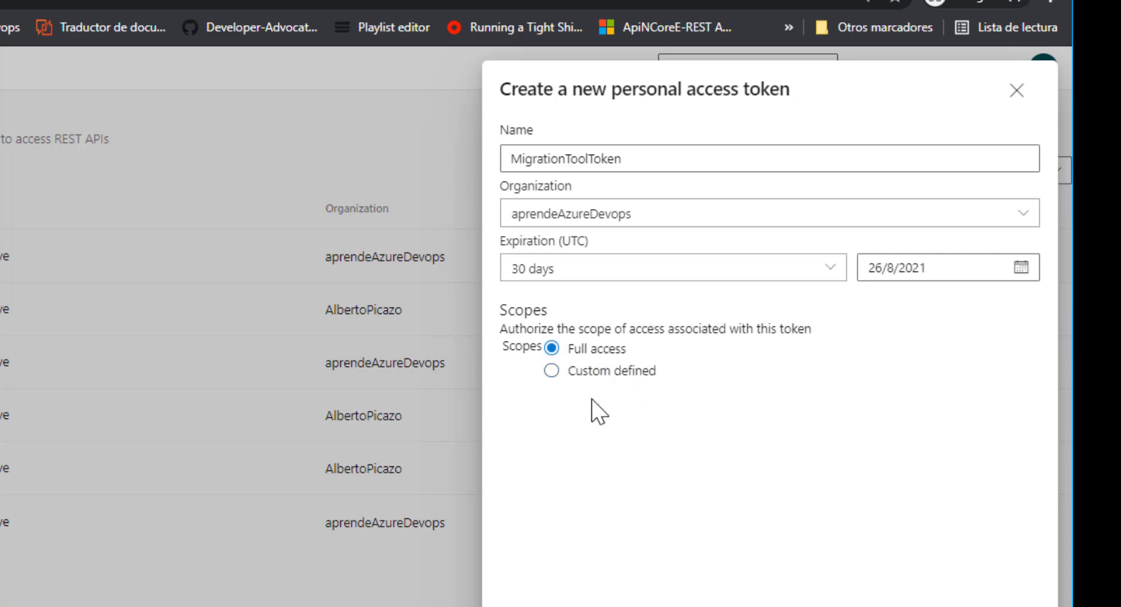
pyautogui.click(808, 580)
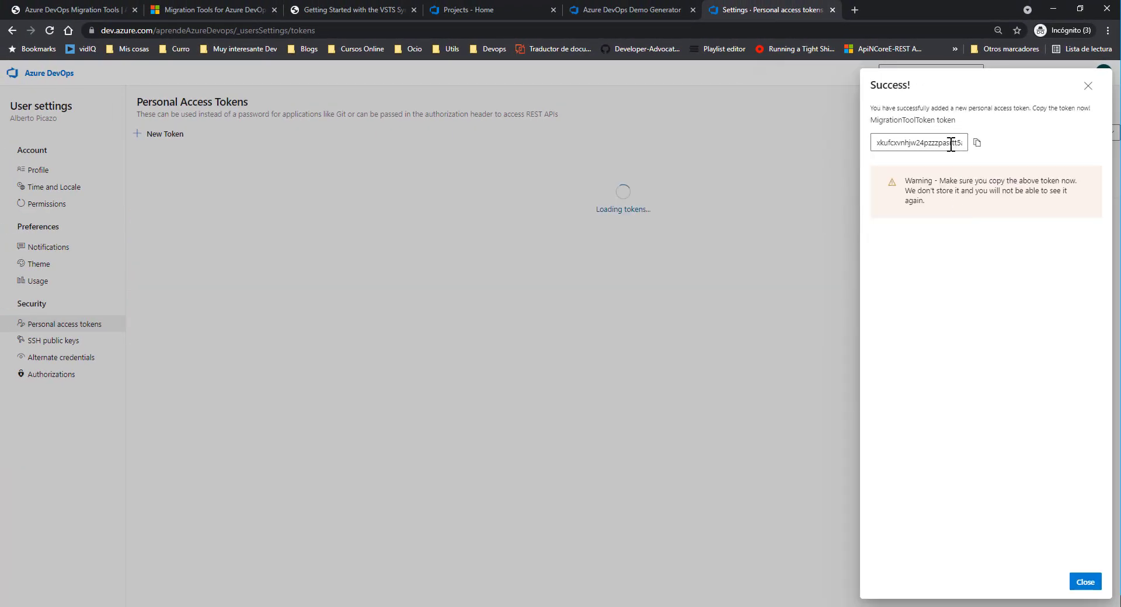
pyautogui.click(980, 145)
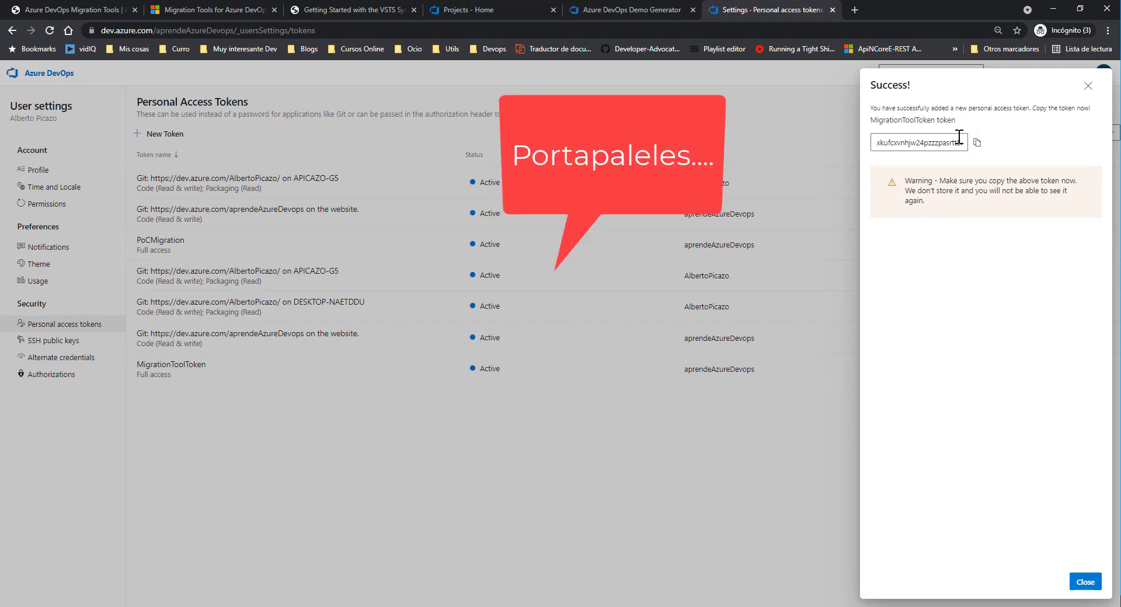
pyautogui.click(979, 146)
pyautogui.click(973, 147)
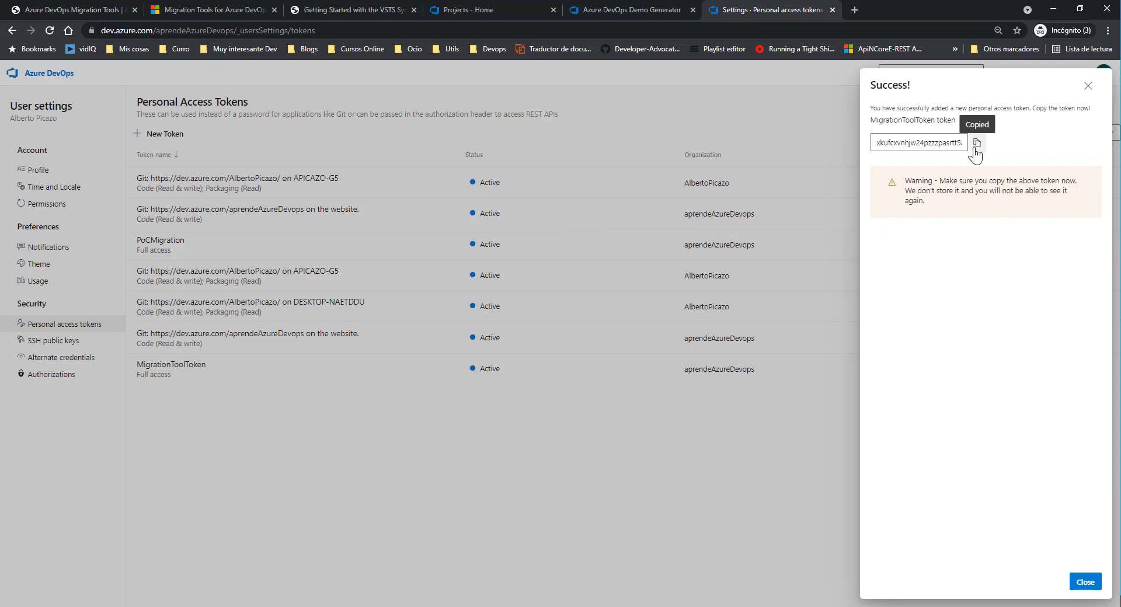
# Step: Switch to configuration.json in Visual Studio Code and paste the access token into PersonalAccessToken in both the Source and Target sections
pyautogui.hotkey('alt', 'Tab')
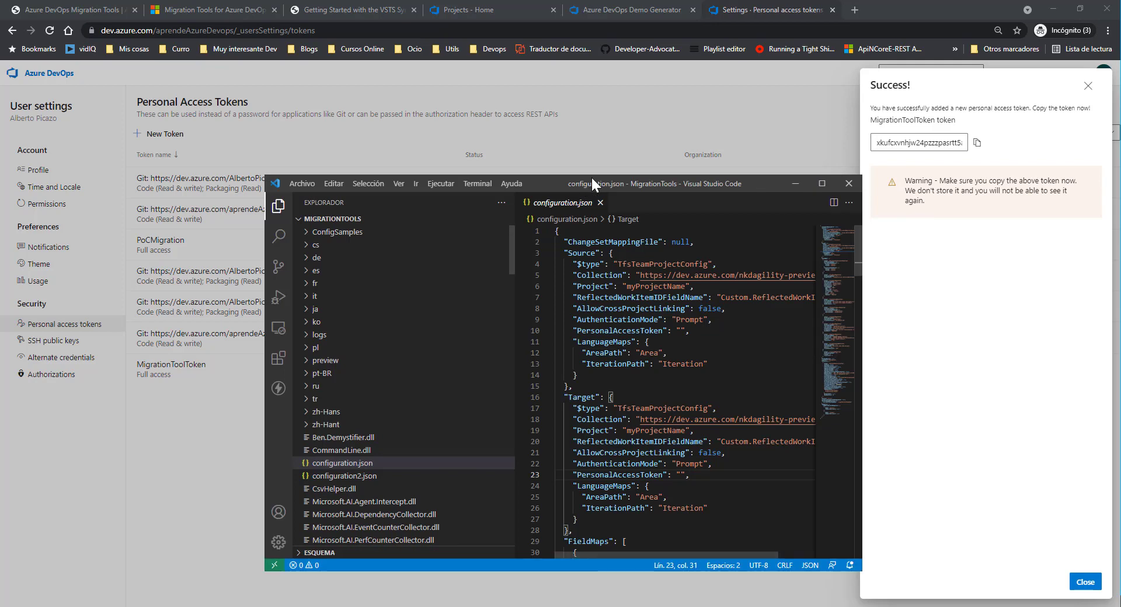
pyautogui.click(822, 183)
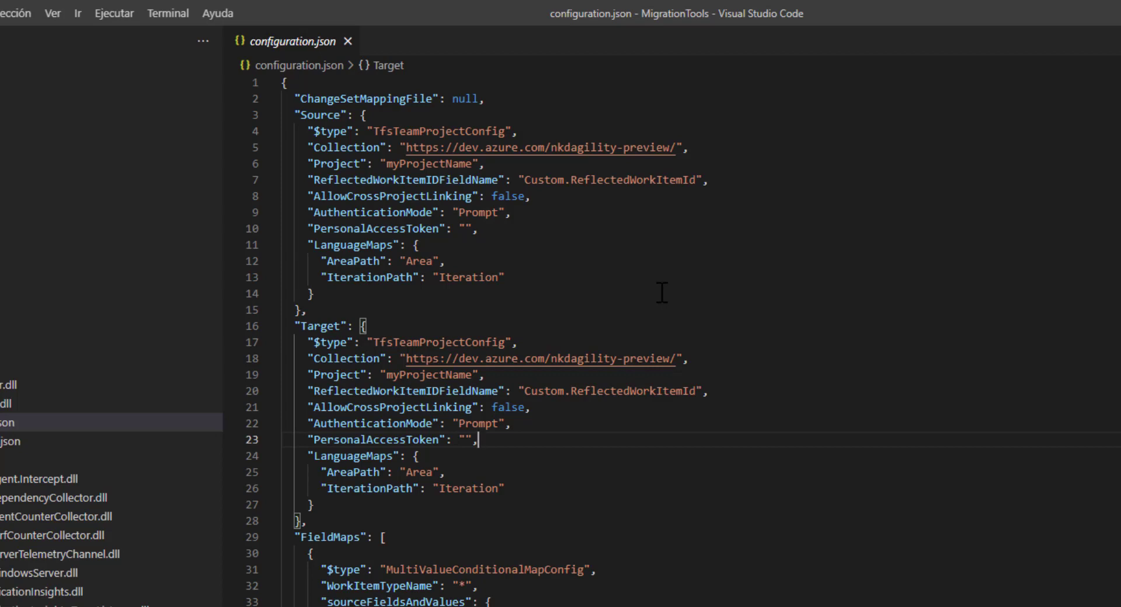
pyautogui.click(466, 229)
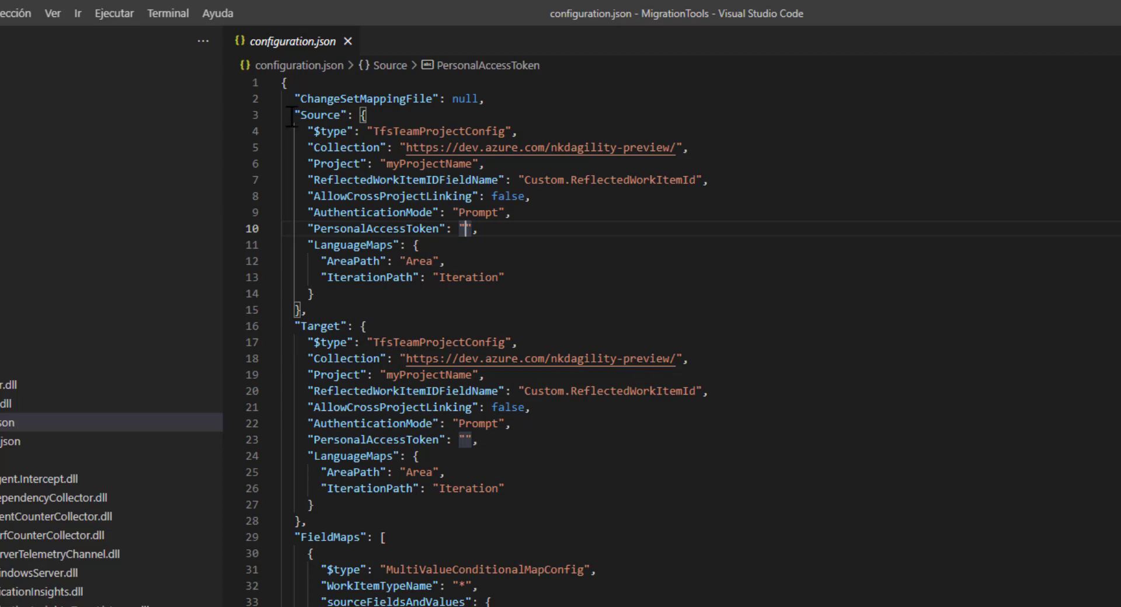
pyautogui.moveTo(295, 114); pyautogui.dragTo(371, 312)
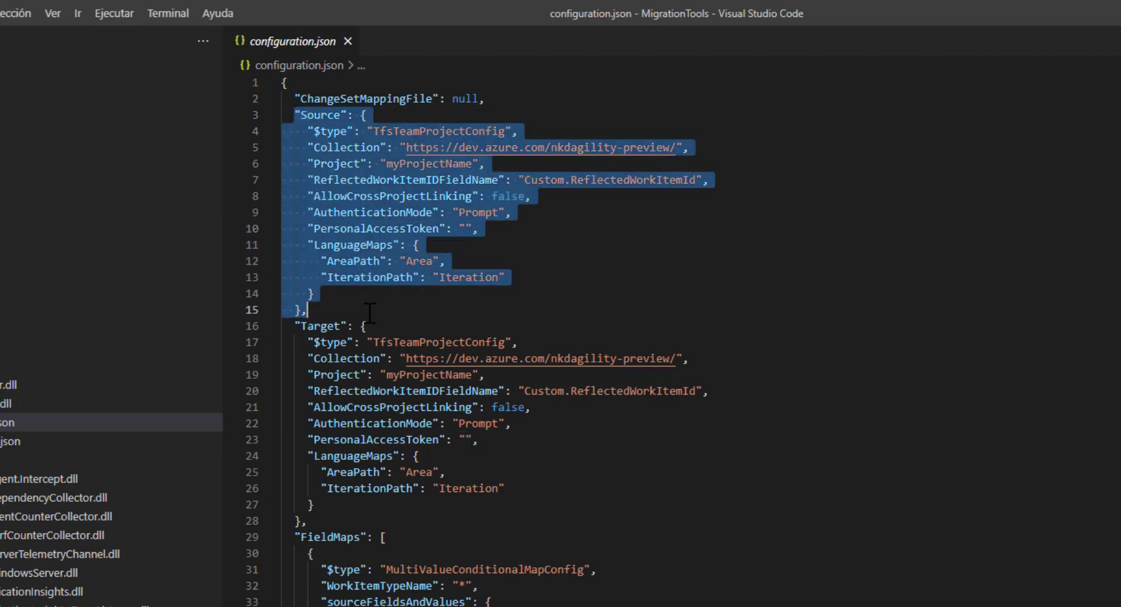
pyautogui.click(456, 309)
pyautogui.click(466, 229)
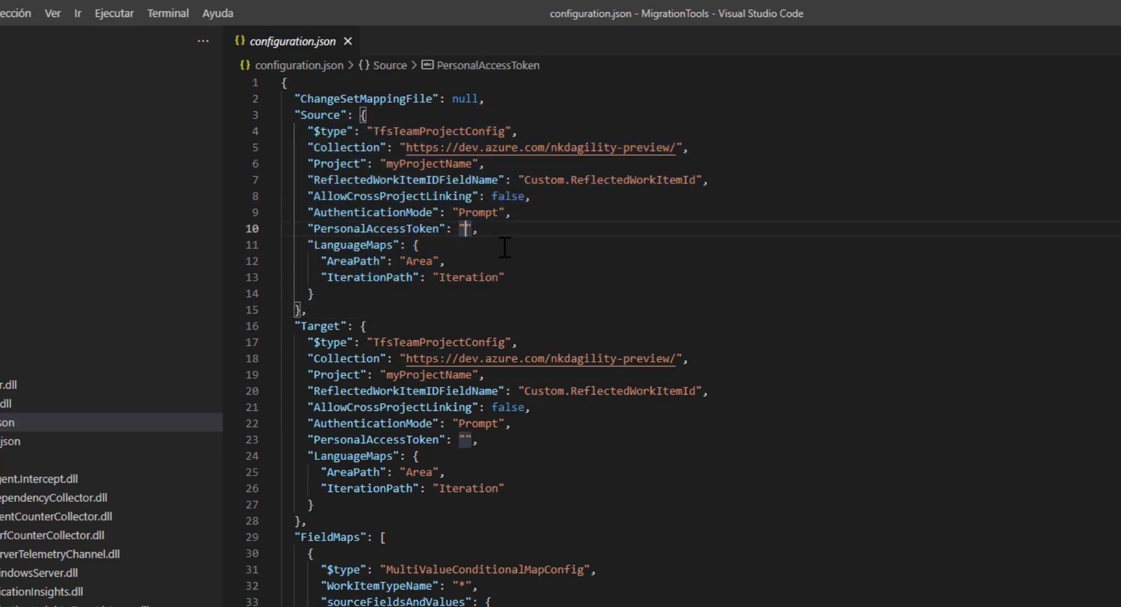
pyautogui.hotkey('ctrl', 'v')
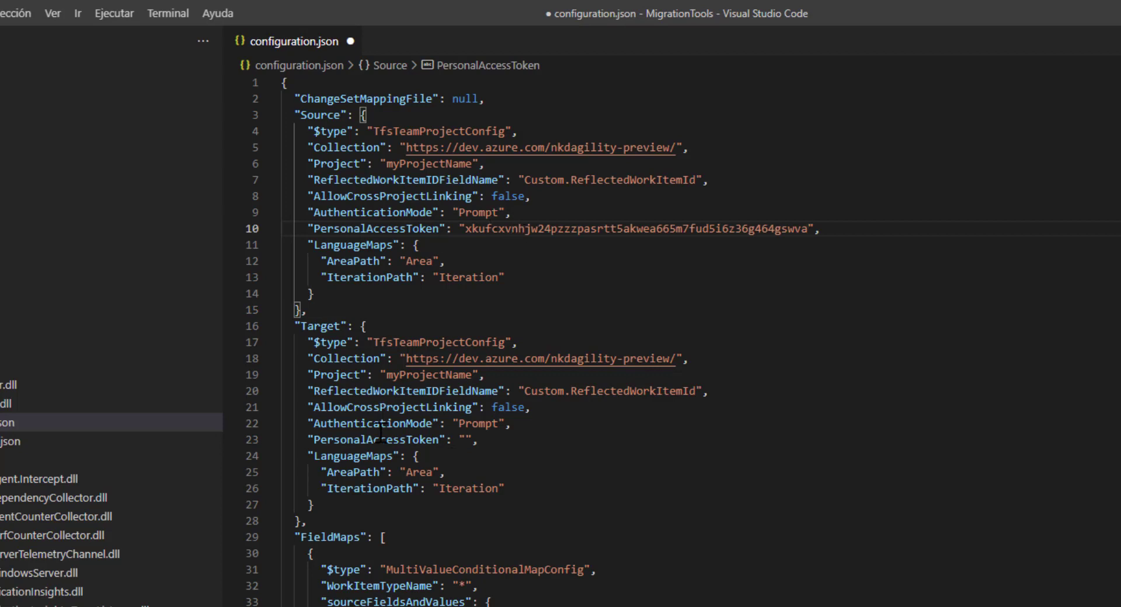
pyautogui.click(466, 440)
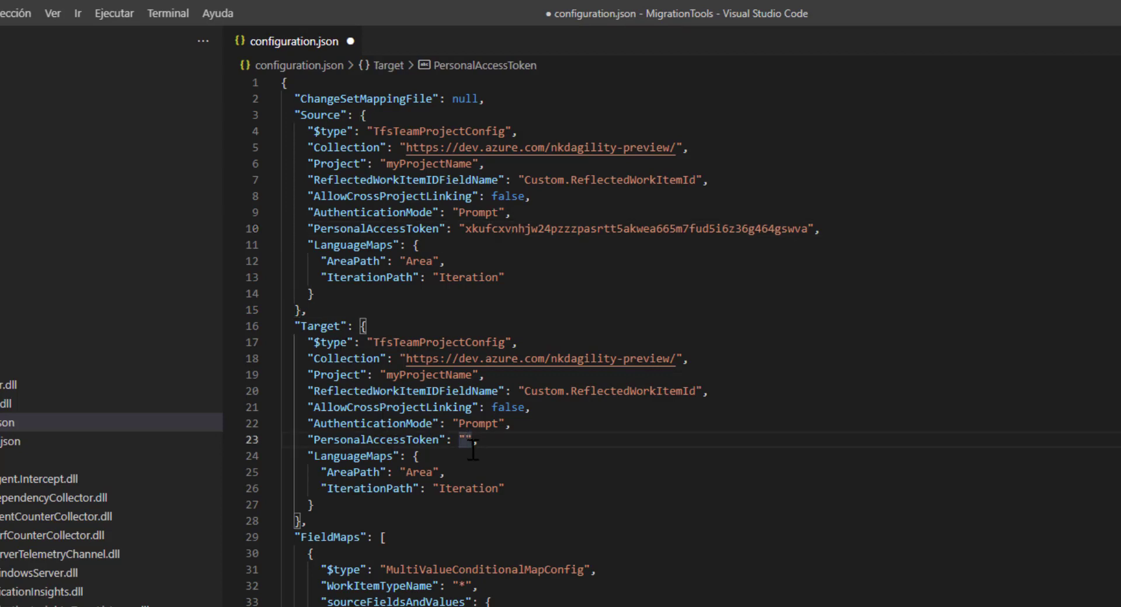
pyautogui.hotkey('ctrl', 'v')
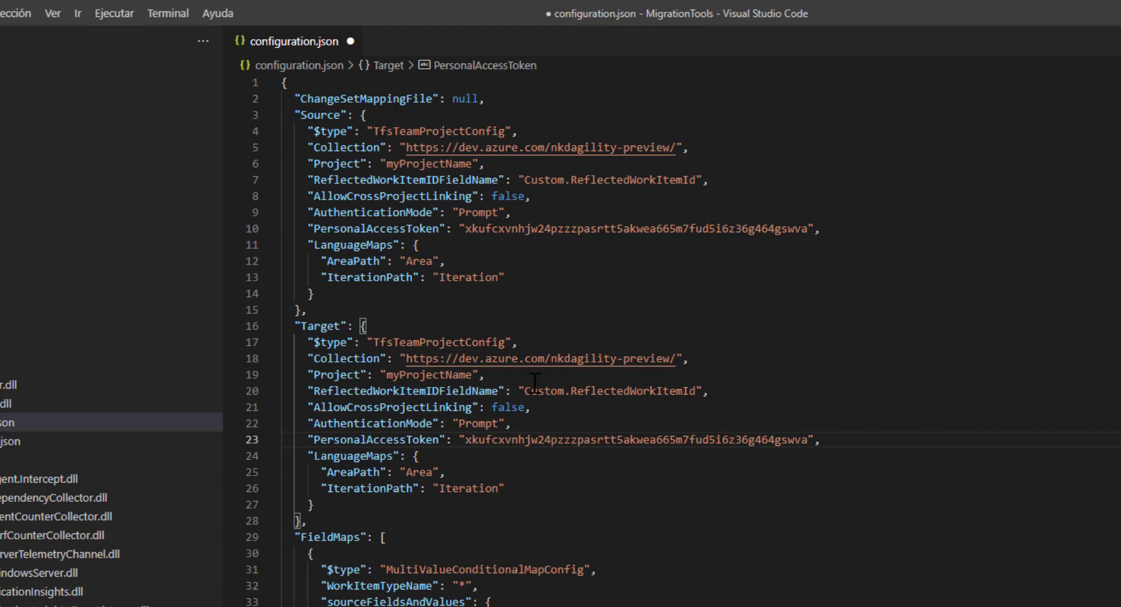
# Step: Examine the AuthenticationMode setting in the Source section of configuration.json
pyautogui.moveTo(524, 220); pyautogui.dragTo(158, 210)
pyautogui.moveTo(517, 213); pyautogui.dragTo(201, 212)
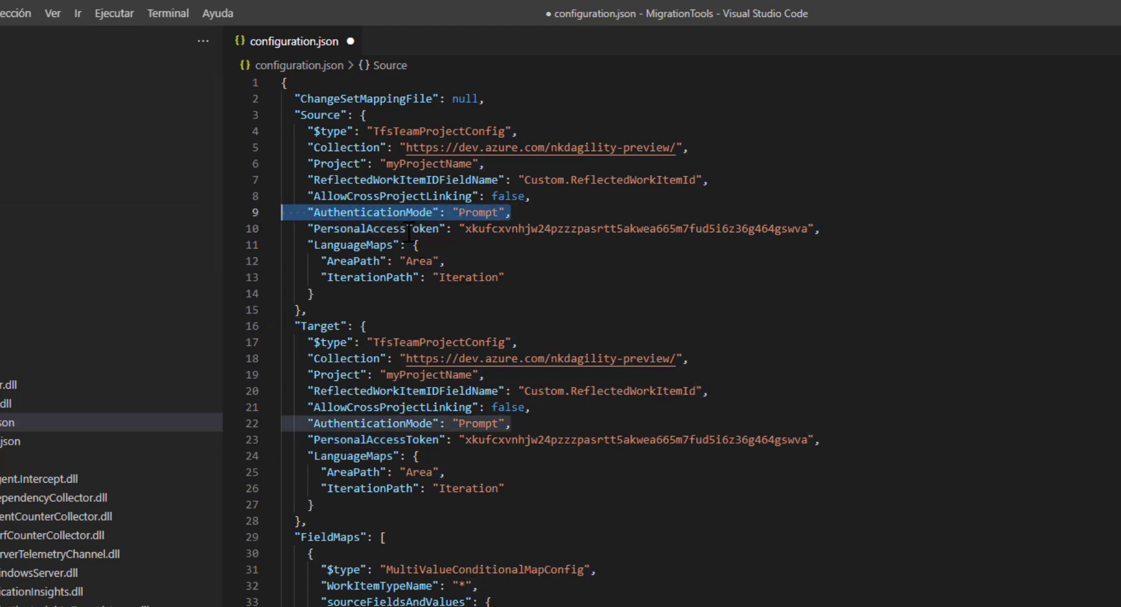
pyautogui.click(334, 213)
pyautogui.doubleClick(334, 212)
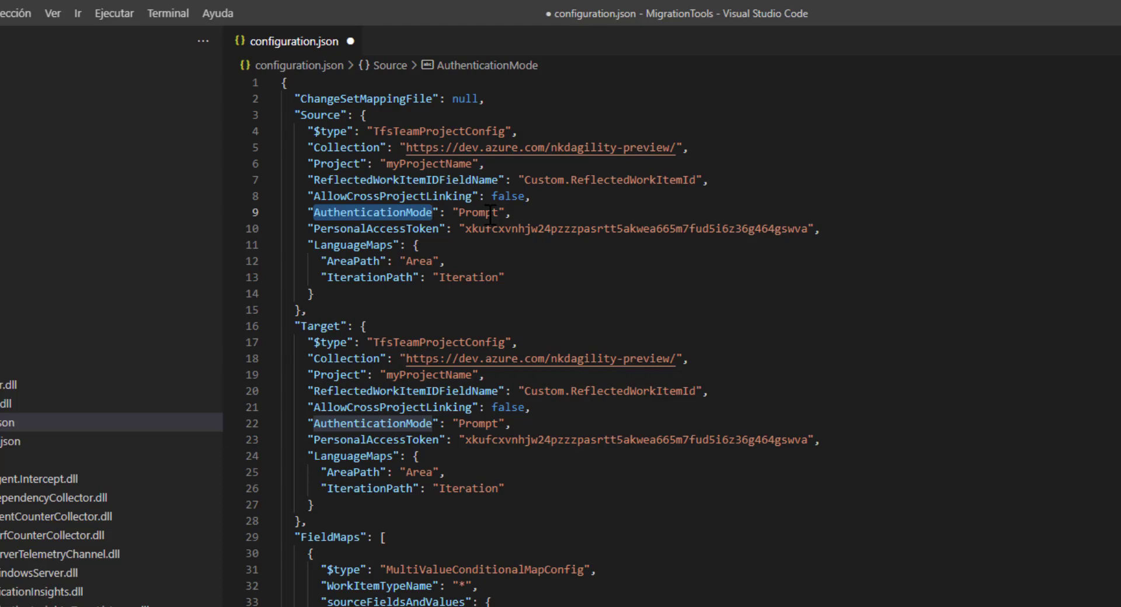
pyautogui.click(529, 212)
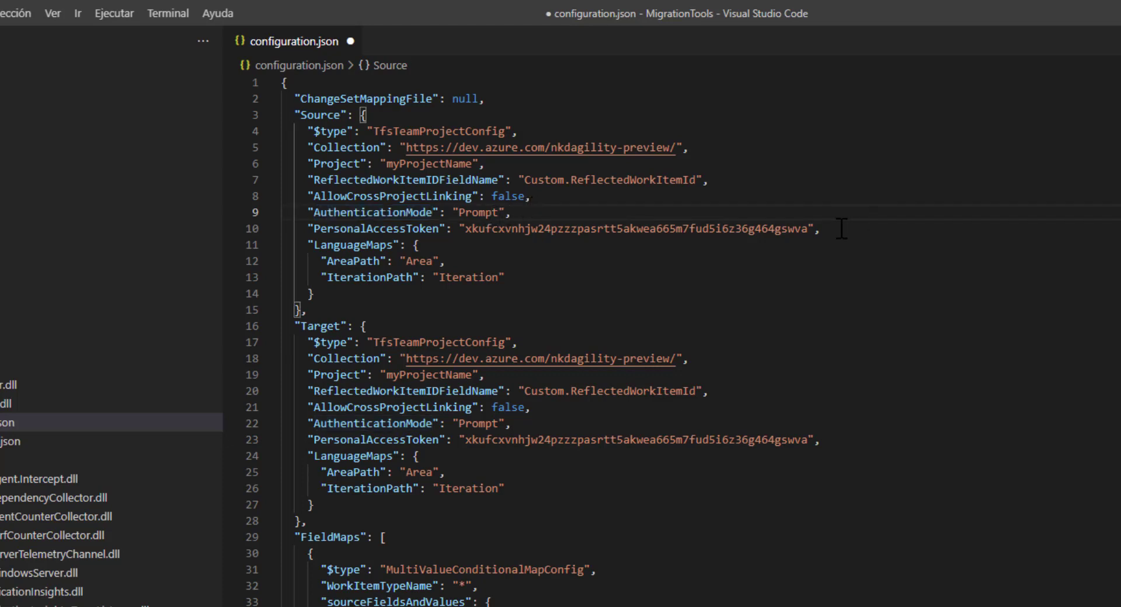